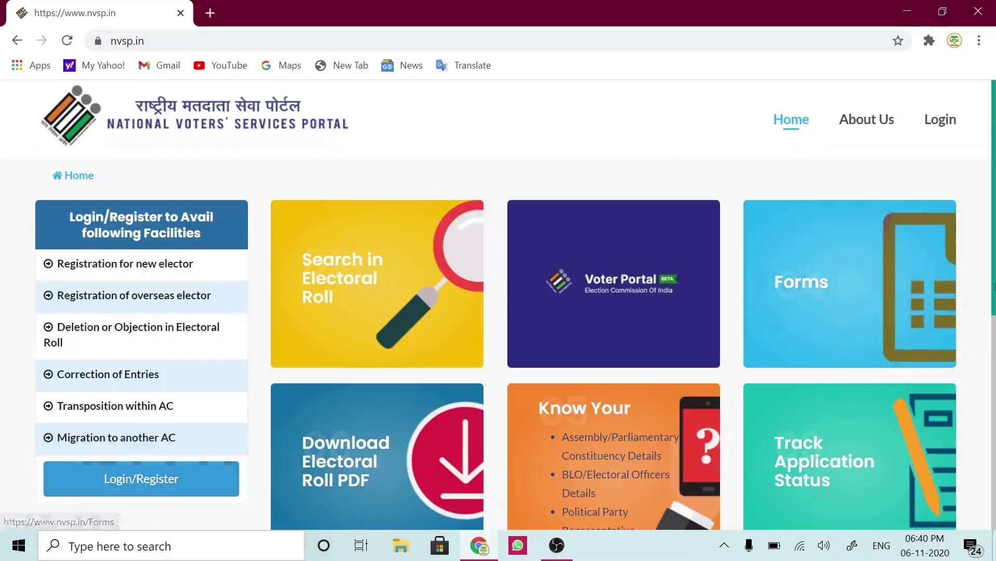
# - Open Login/Register and choose 'Don't have account, Register as a new user.'
pyautogui.scroll(-3, 989, 342)
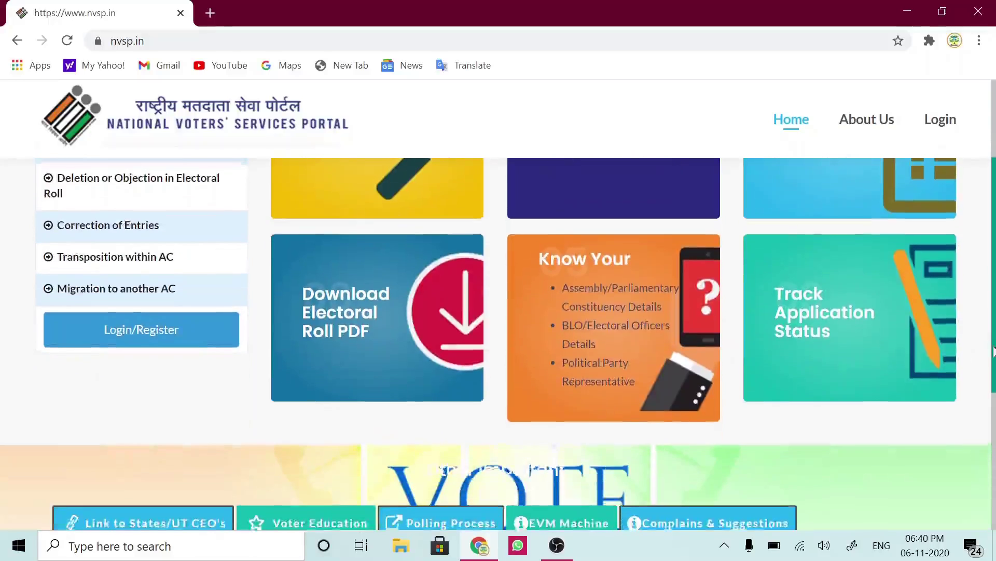
pyautogui.scroll(3, 990, 356)
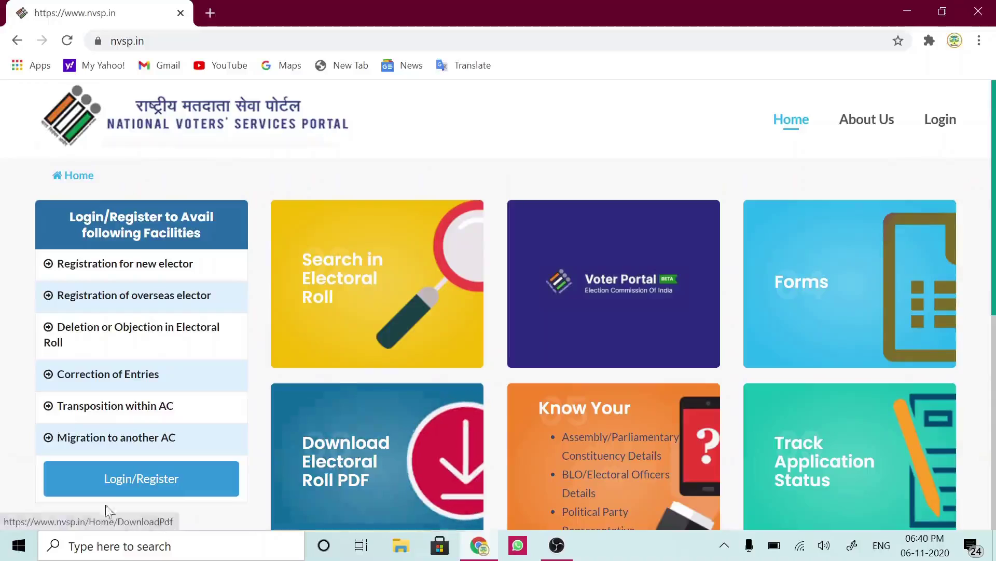
pyautogui.click(160, 488)
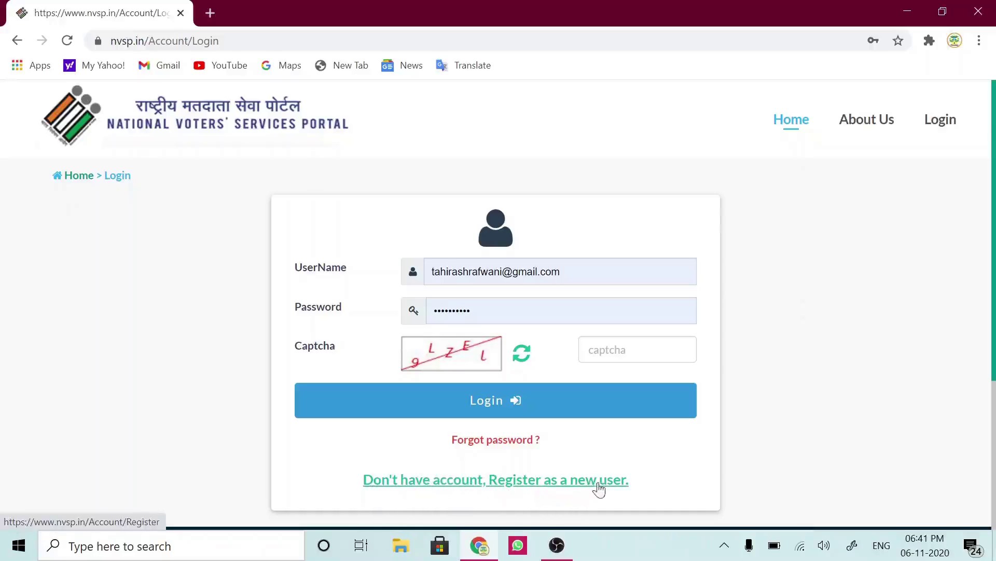
pyautogui.click(525, 488)
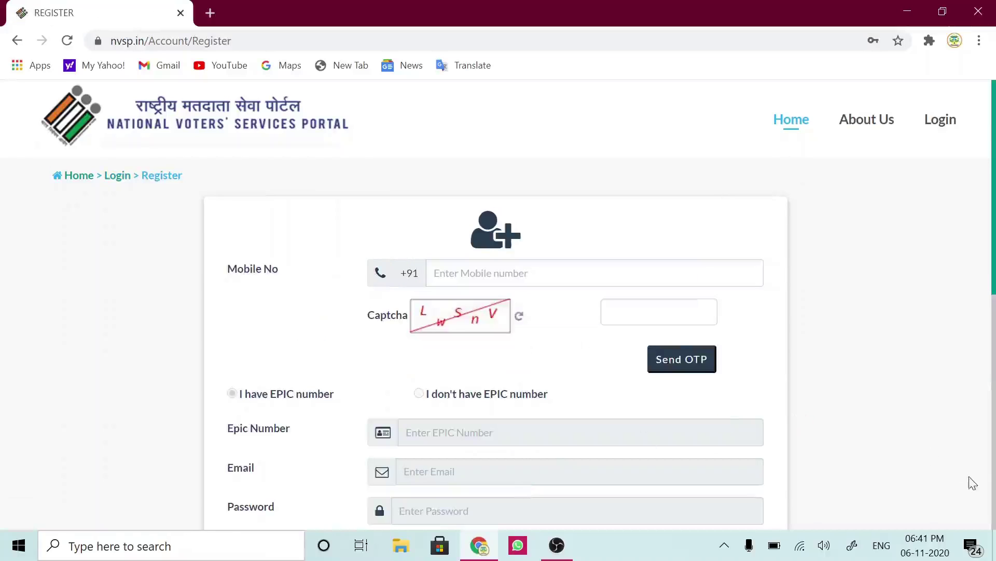
# - Enter the mobile number and captcha LwSnV, then request an OTP
pyautogui.moveTo(994, 269); pyautogui.dragTo(994, 310)
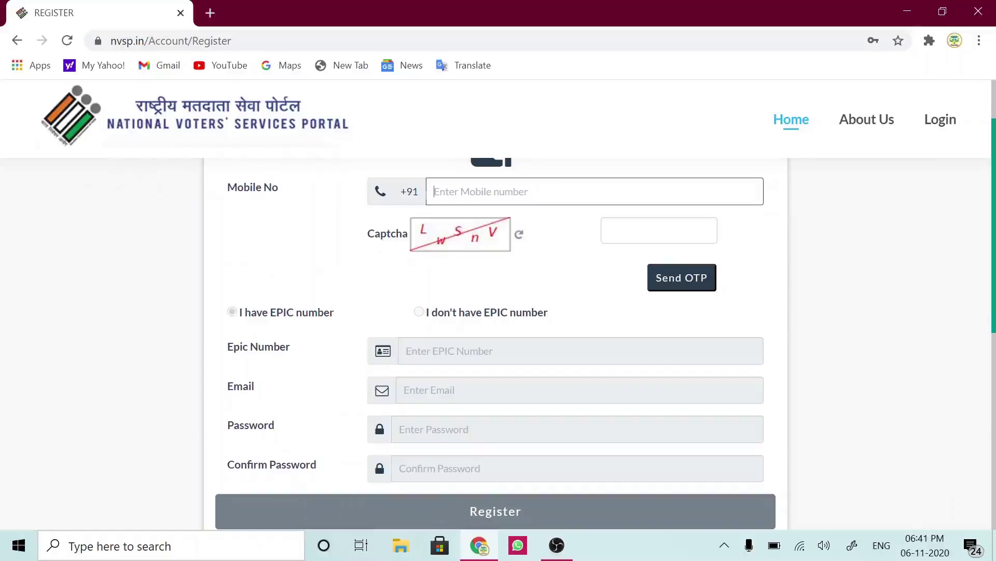
pyautogui.write('84')
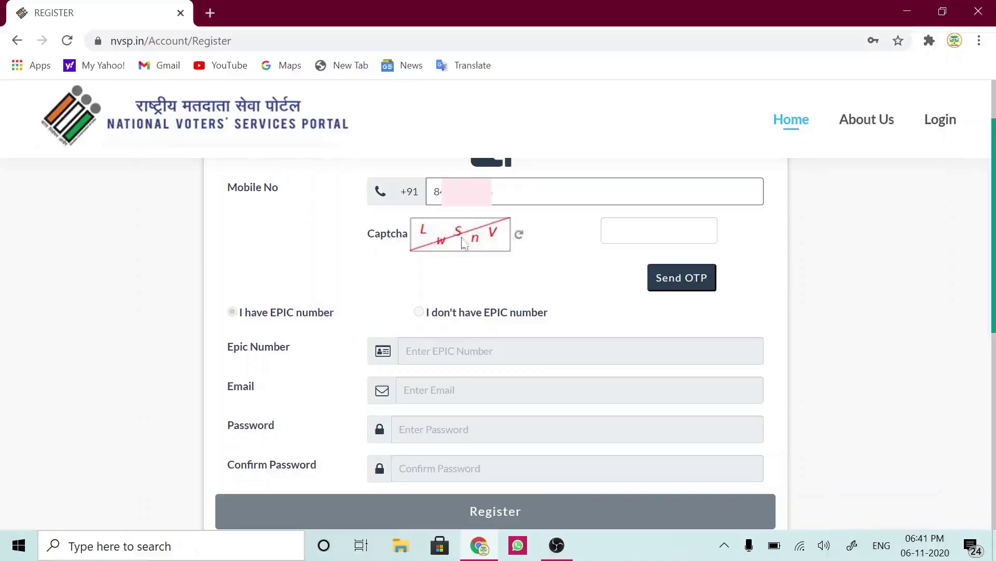
pyautogui.click(659, 230)
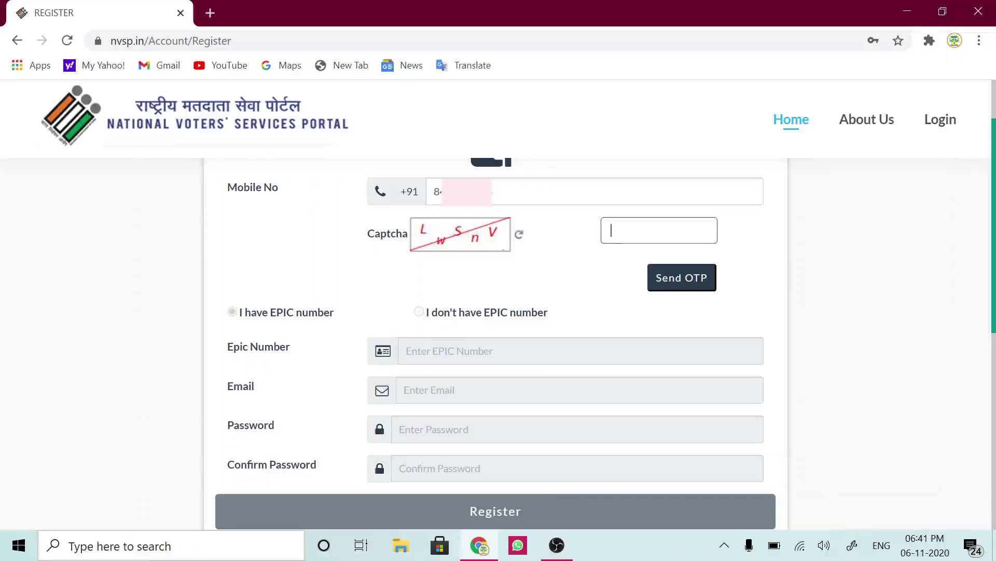
pyautogui.write('LwSnV')
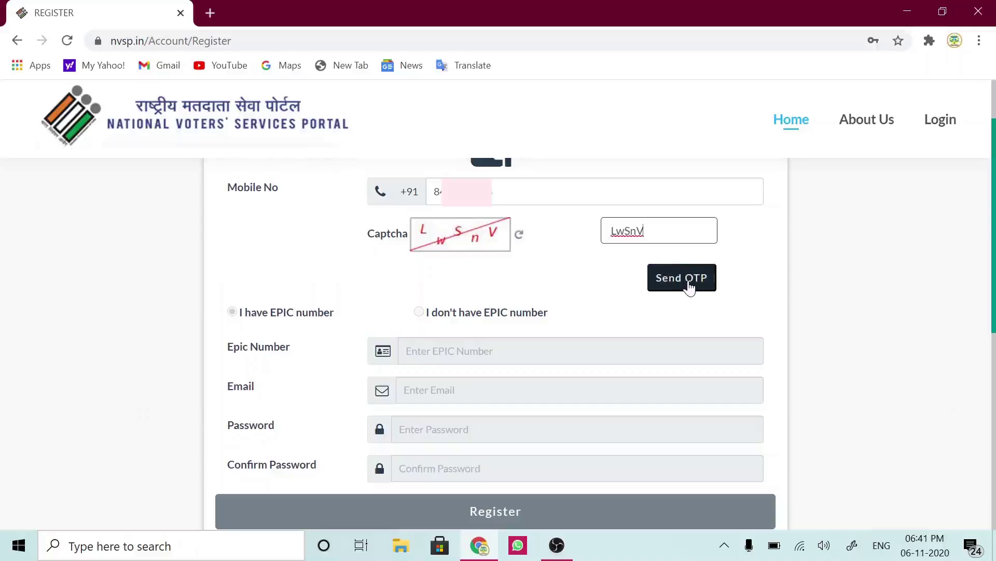
pyautogui.click(681, 284)
pyautogui.click(682, 284)
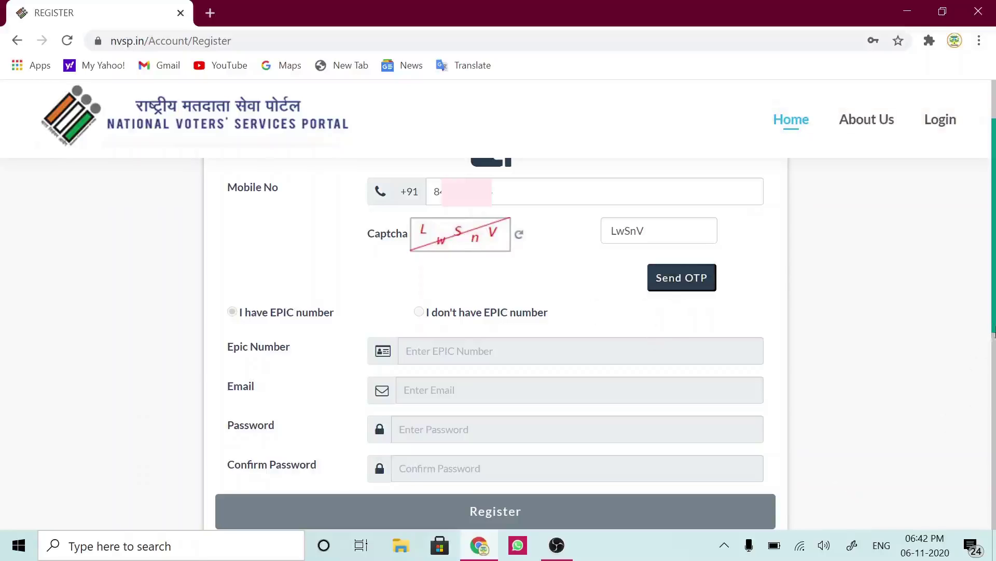
pyautogui.scroll(-1, 994, 335)
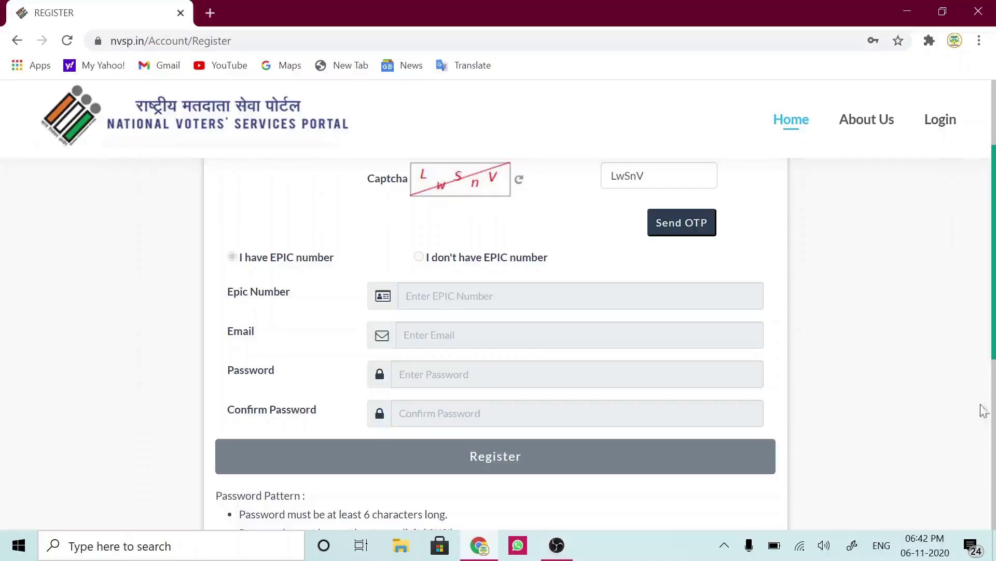
pyautogui.moveTo(993, 357); pyautogui.dragTo(993, 423)
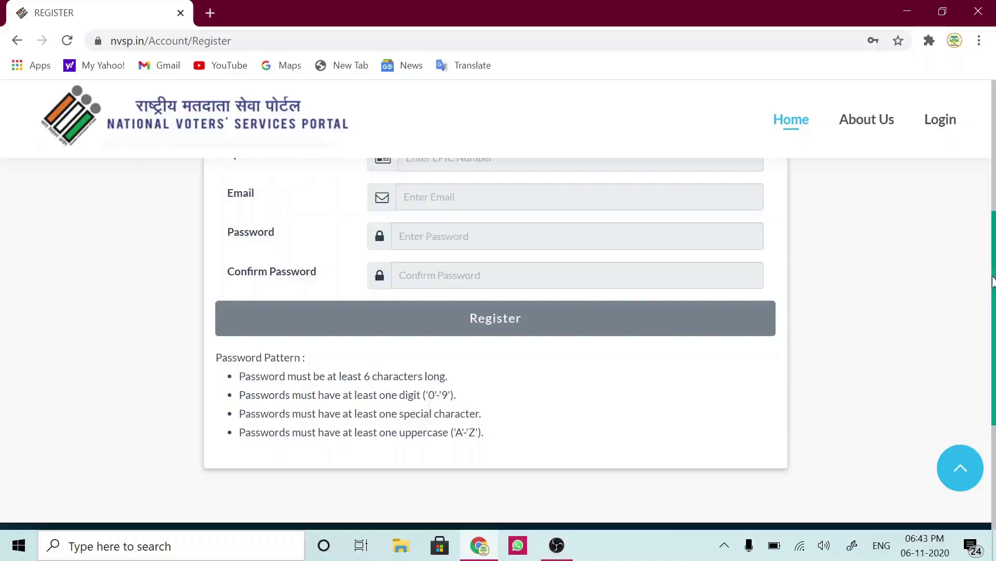
pyautogui.moveTo(993, 281); pyautogui.dragTo(993, 168)
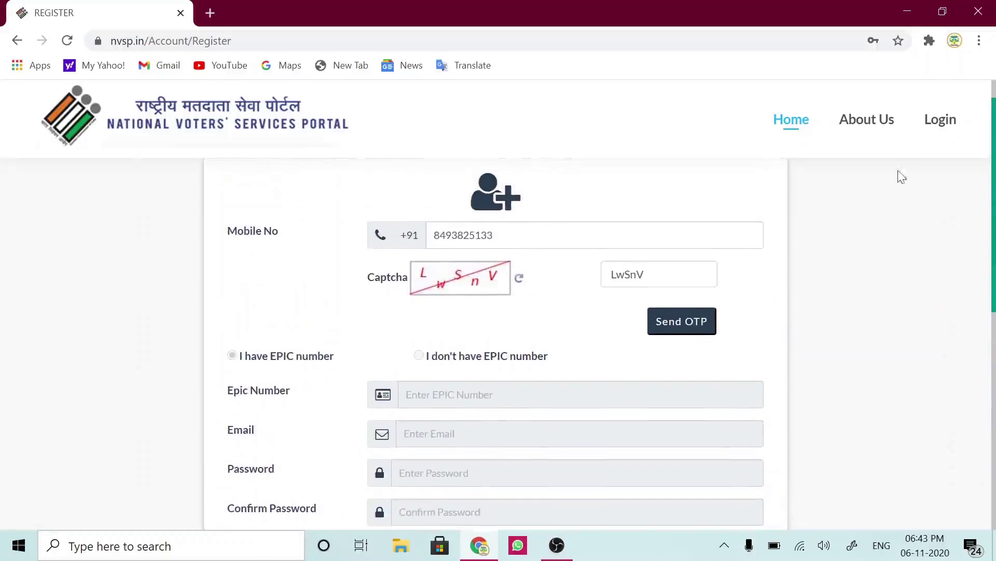
# - Log in with the saved username, the account password and captcha A4aA3
pyautogui.click(943, 126)
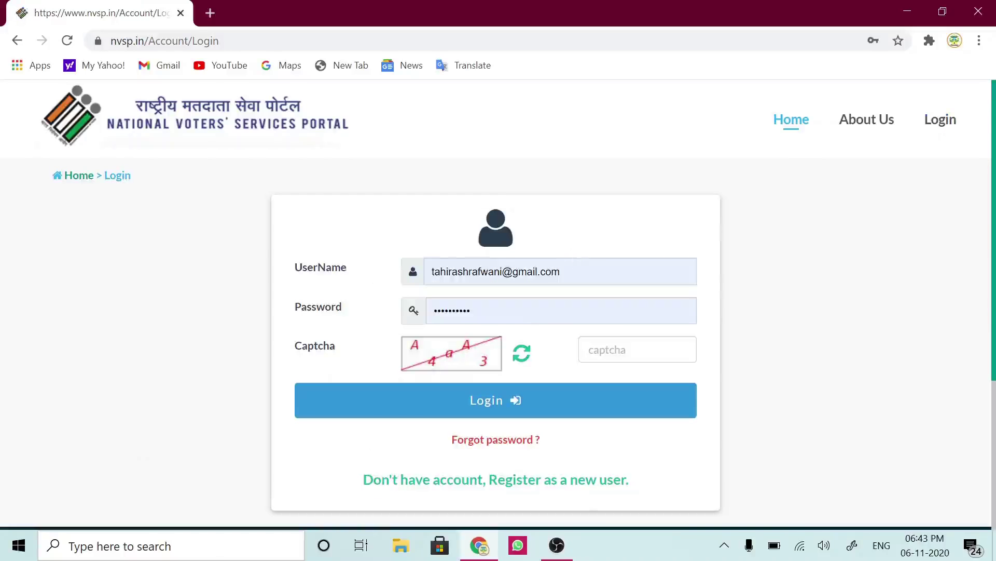
pyautogui.click(579, 271)
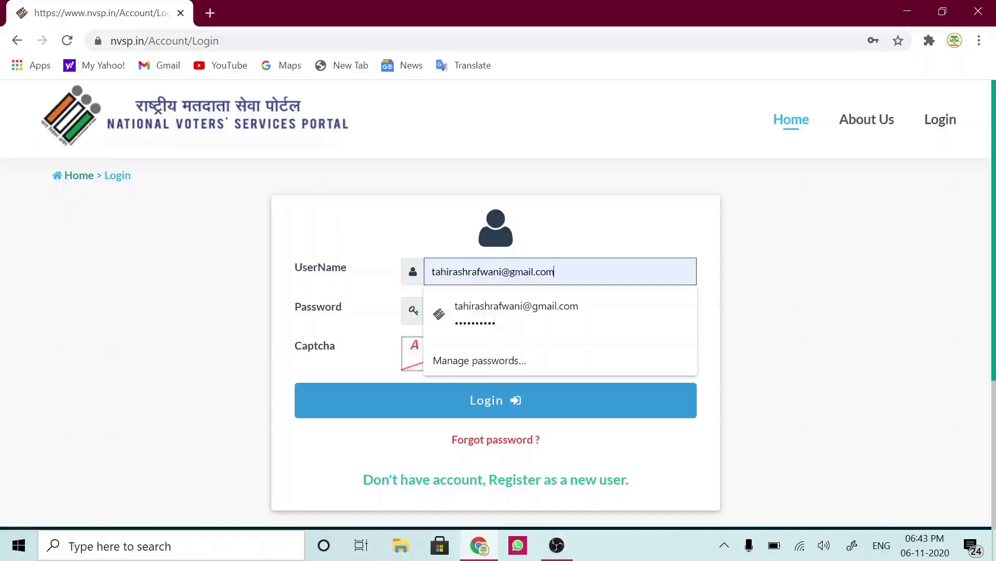
pyautogui.press('BackSpace')
pyautogui.press('BackSpace')
pyautogui.press('BackSpace')
pyautogui.press('BackSpace')
pyautogui.press('BackSpace')
pyautogui.press('BackSpace')
pyautogui.press('BackSpace')
pyautogui.press('BackSpace')
pyautogui.press('BackSpace')
pyautogui.press('BackSpace')
pyautogui.press('BackSpace')
pyautogui.press('BackSpace')
pyautogui.press('BackSpace')
pyautogui.press('BackSpace')
pyautogui.press('BackSpace')
pyautogui.press('BackSpace')
pyautogui.press('BackSpace')
pyautogui.press('BackSpace')
pyautogui.press('BackSpace')
pyautogui.press('BackSpace')
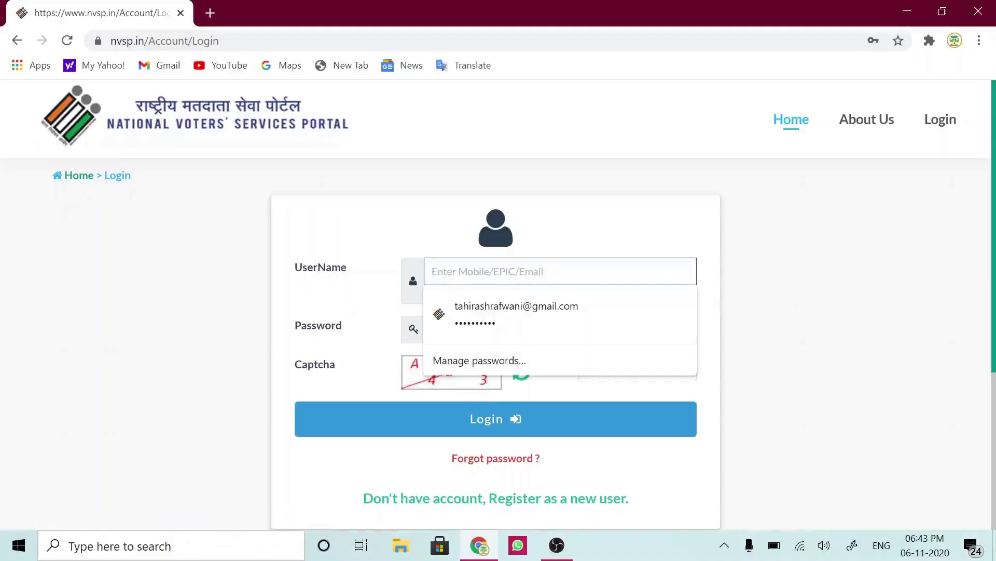
pyautogui.hotkey('ctrl', 'v')
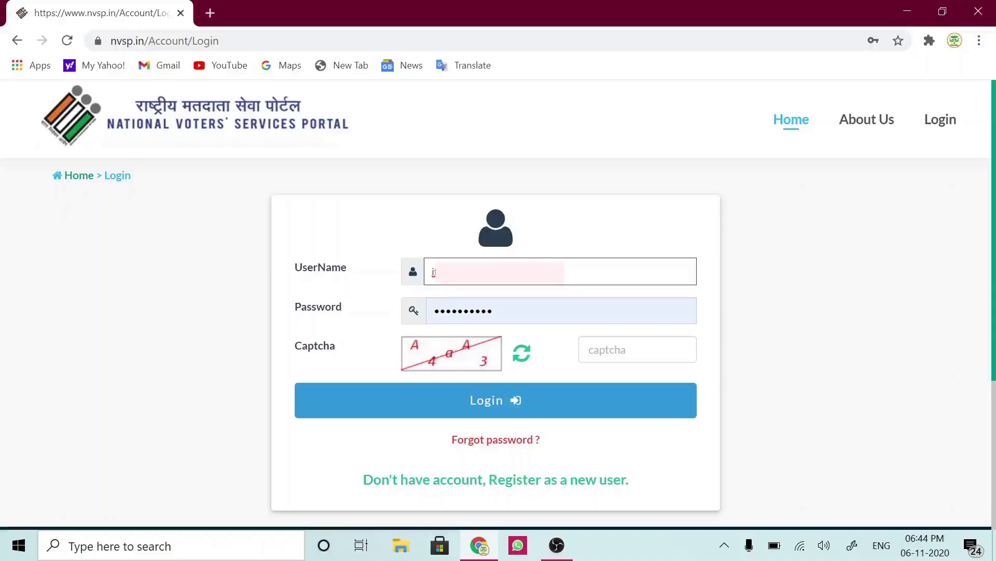
pyautogui.click(494, 311)
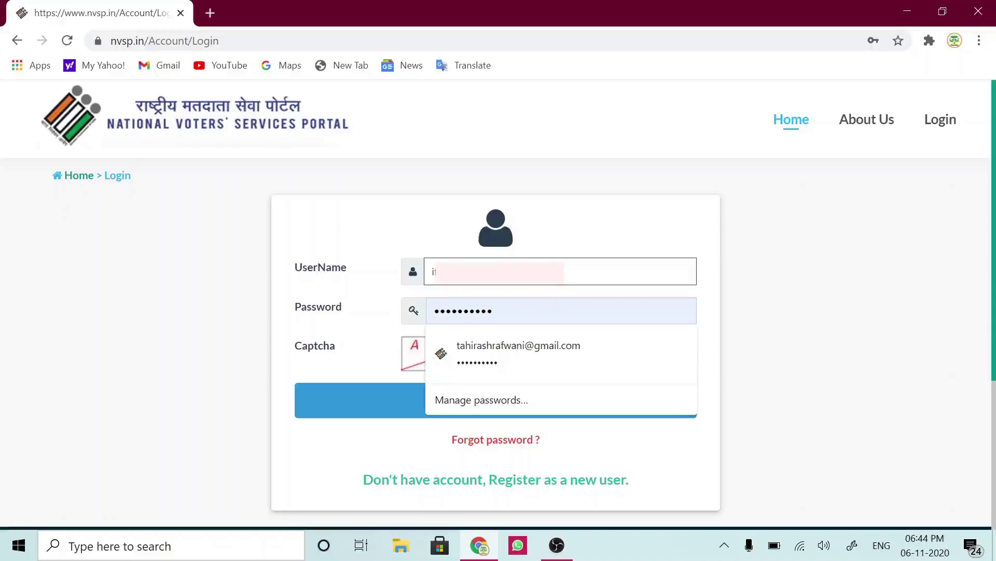
pyautogui.press('Return')
pyautogui.press('BackSpace')
pyautogui.press('BackSpace')
pyautogui.press('BackSpace')
pyautogui.press('BackSpace')
pyautogui.press('BackSpace')
pyautogui.press('BackSpace')
pyautogui.press('BackSpace')
pyautogui.press('BackSpace')
pyautogui.press('BackSpace')
pyautogui.press('BackSpace')
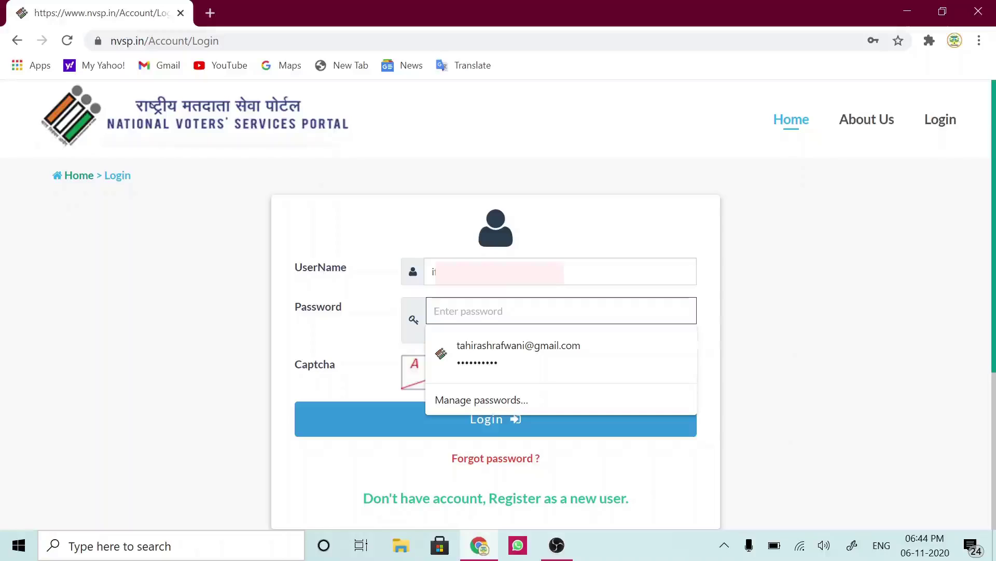
pyautogui.write('••')
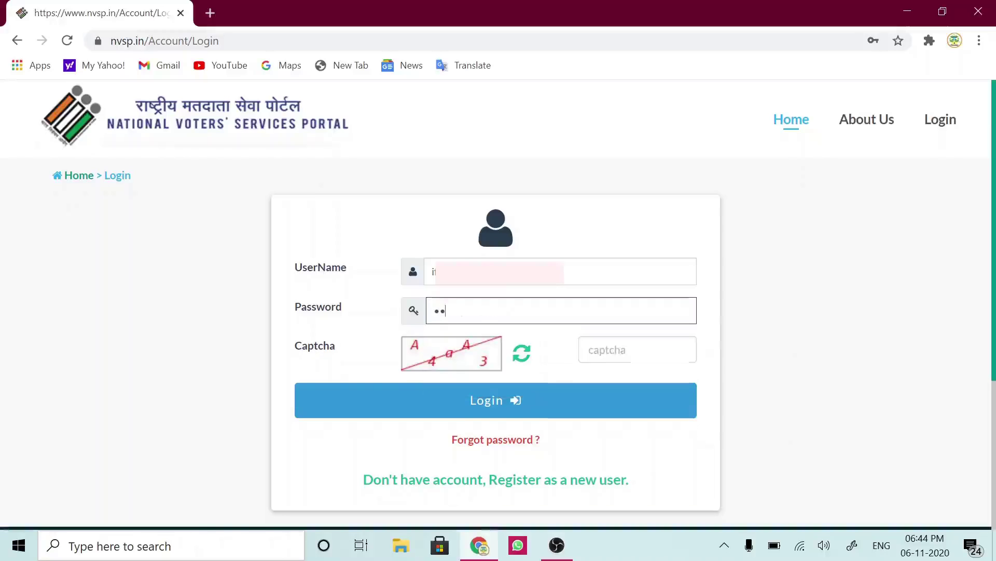
pyautogui.write('•••••••')
pyautogui.click(589, 350)
pyautogui.write('A')
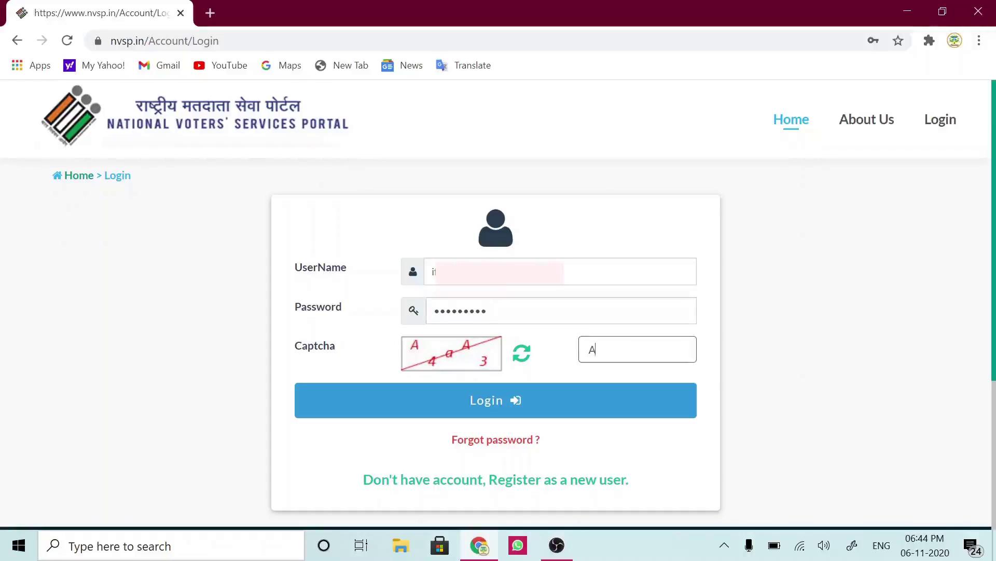
pyautogui.write('4aA3')
pyautogui.click(494, 405)
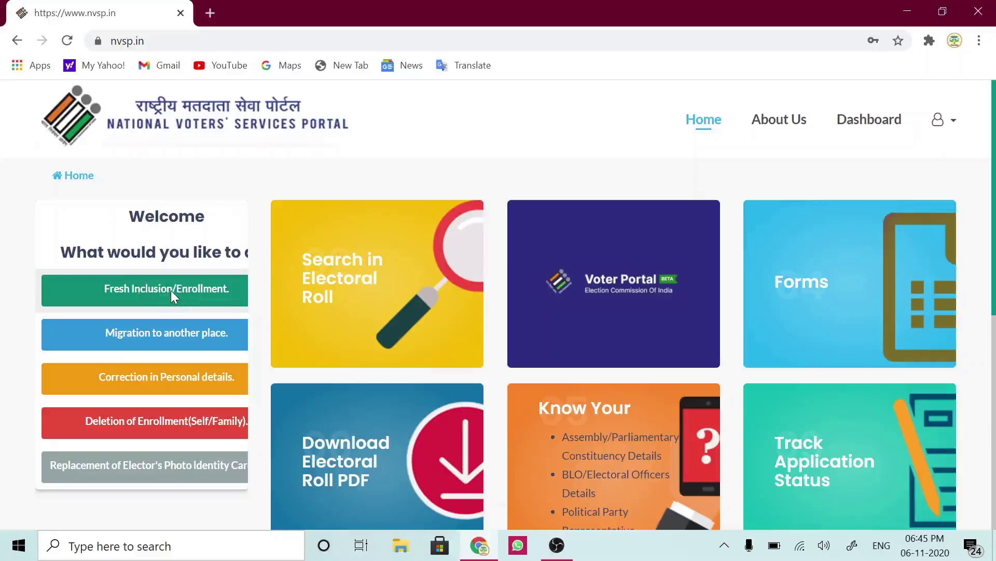
# - Start Fresh Inclusion/Enrollment as an India resident in Jammu and Kashmir
pyautogui.click(171, 291)
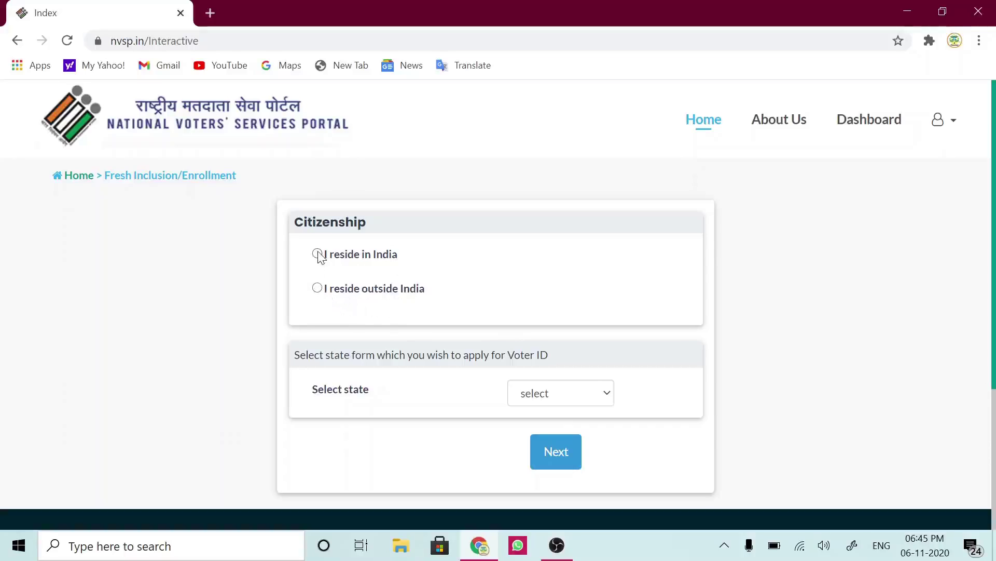
pyautogui.click(318, 253)
pyautogui.click(602, 399)
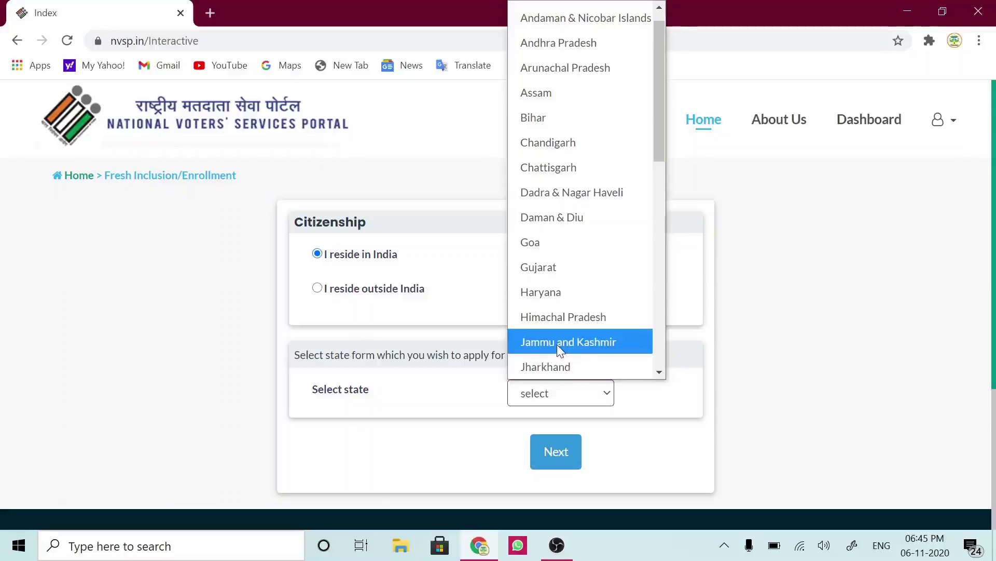
pyautogui.click(558, 344)
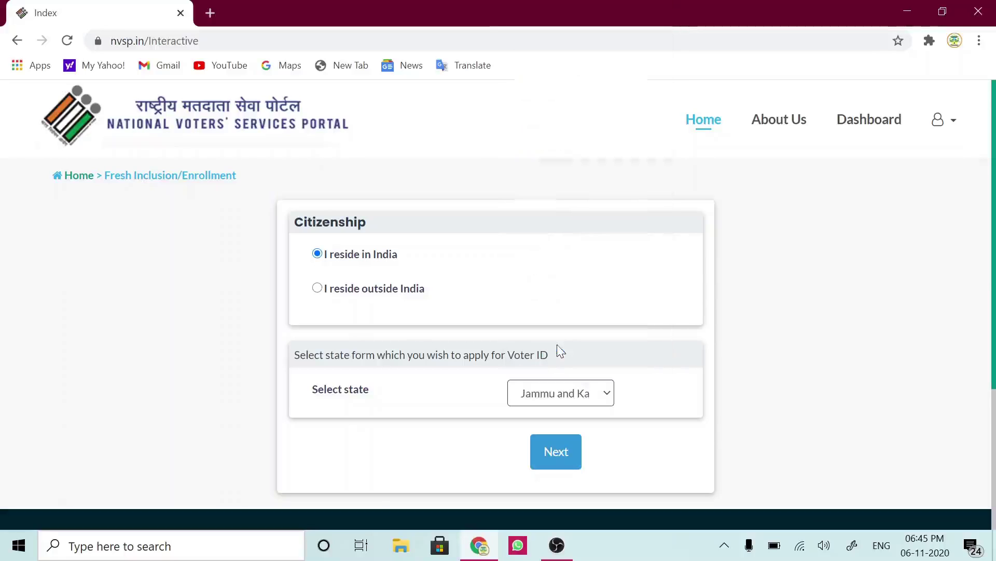
pyautogui.click(557, 461)
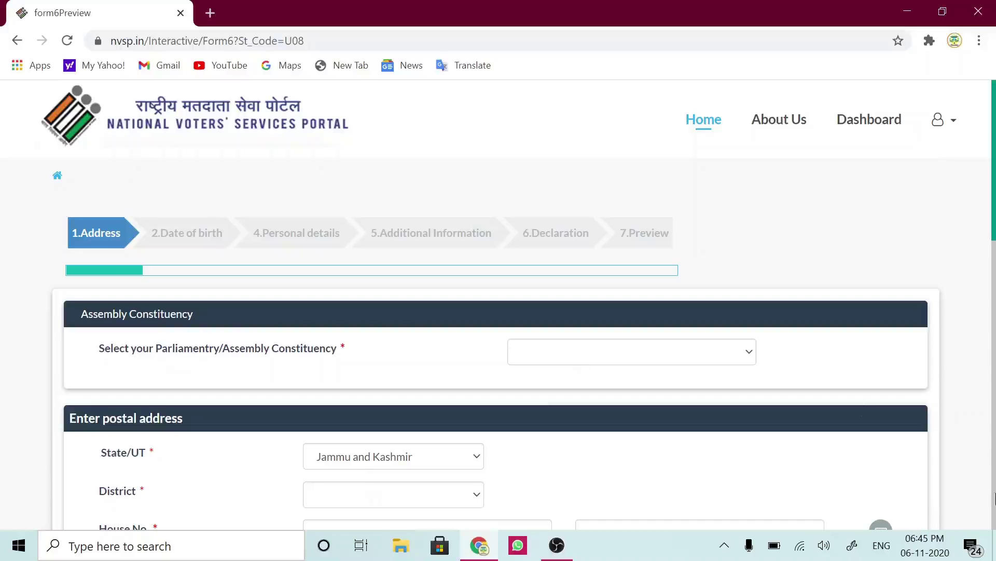
# - Pick DODA from the Parliamentry/Assembly Constituency dropdown
pyautogui.moveTo(994, 234)
pyautogui.mouseDown()
pyautogui.moveTo(993, 247)
pyautogui.moveTo(994, 223)
pyautogui.mouseUp()
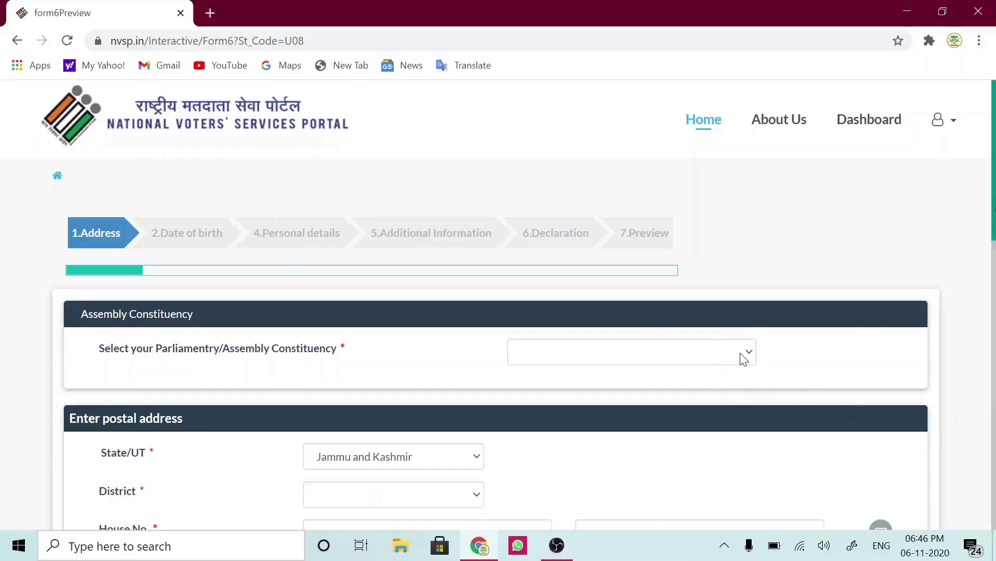
pyautogui.click(744, 359)
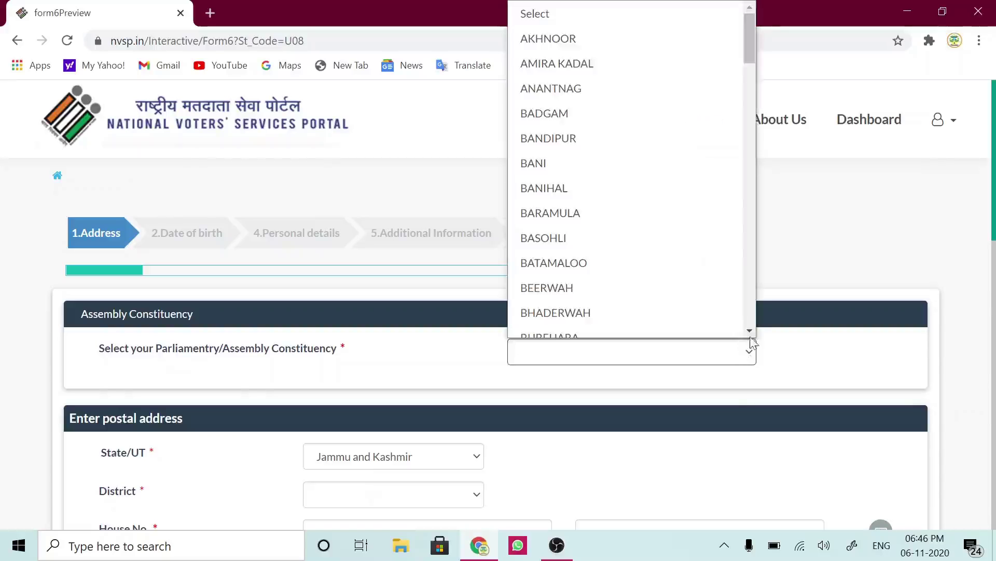
pyautogui.click(751, 331)
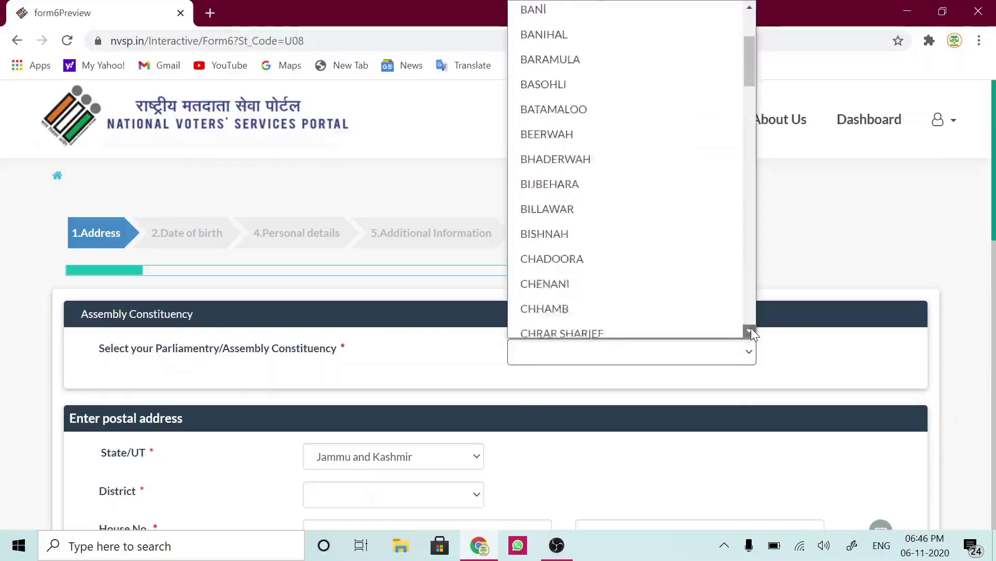
pyautogui.click(751, 329)
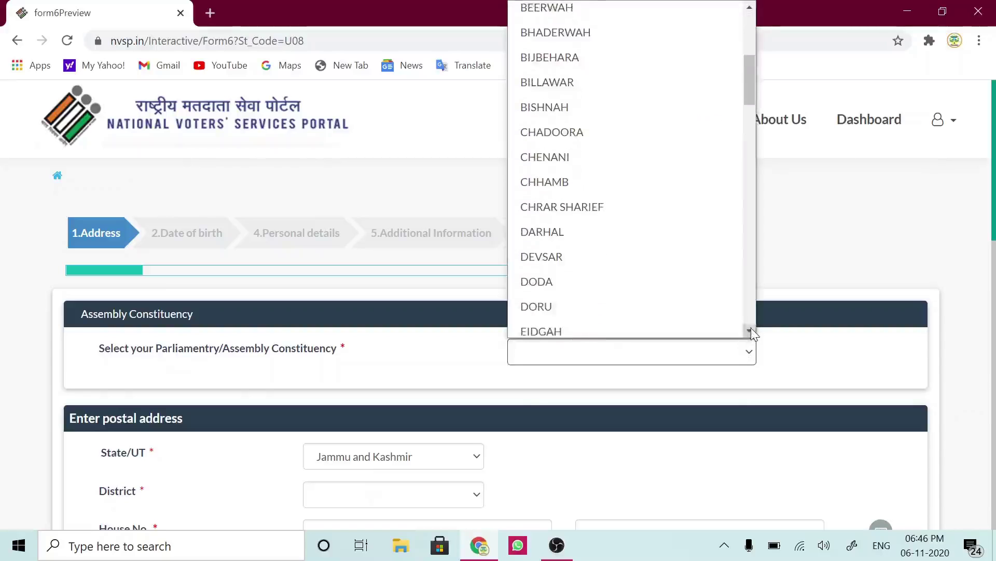
pyautogui.click(751, 329)
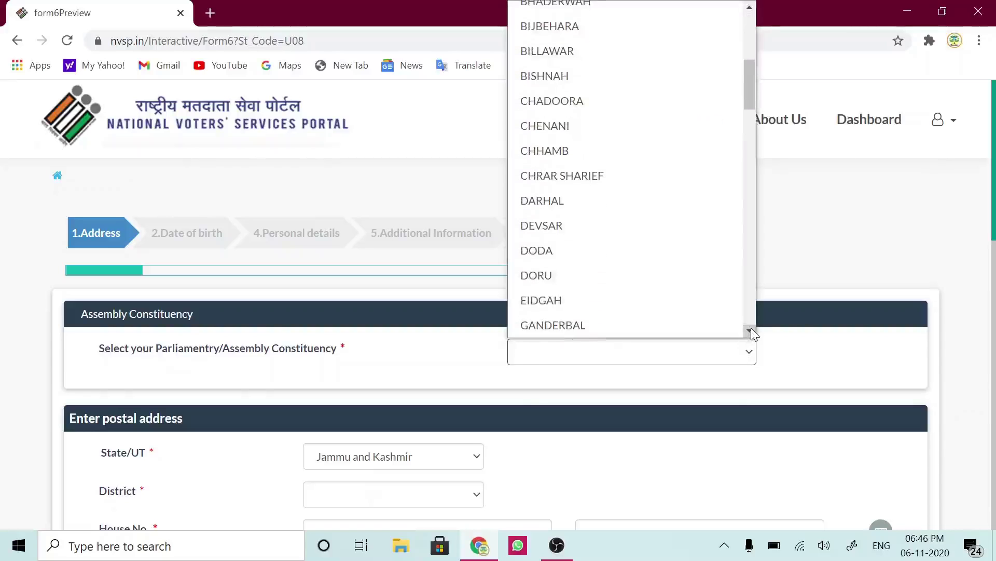
pyautogui.click(548, 249)
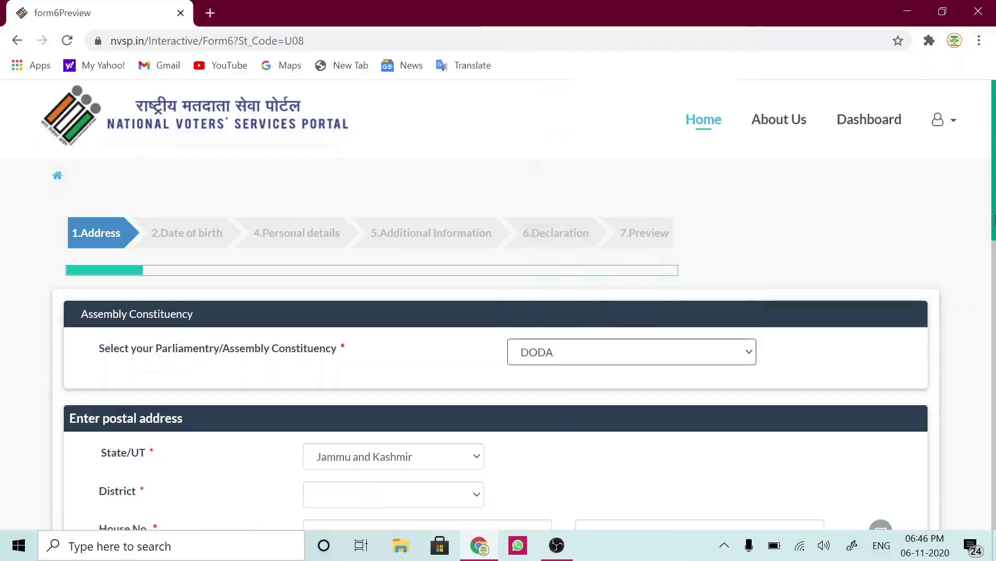
pyautogui.scroll(-4, 473, 270)
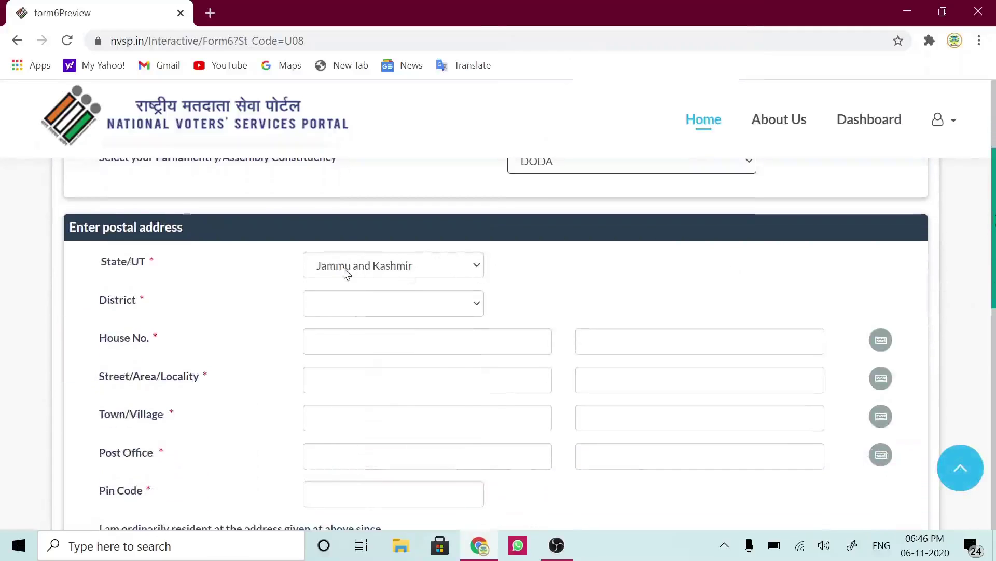
# - Choose DODA as the district and enter house number 'House Number Not Alloted'
pyautogui.click(476, 310)
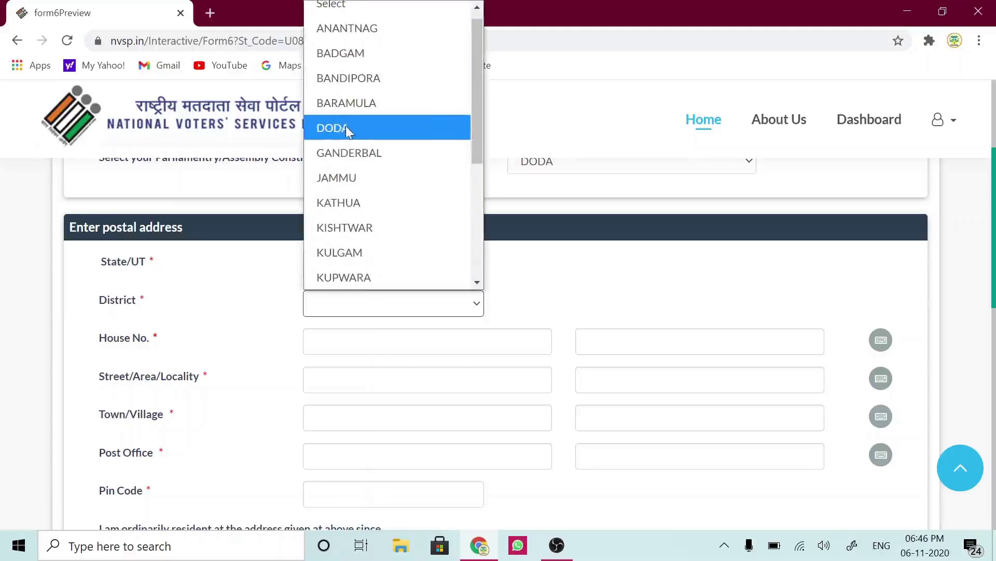
pyautogui.click(349, 133)
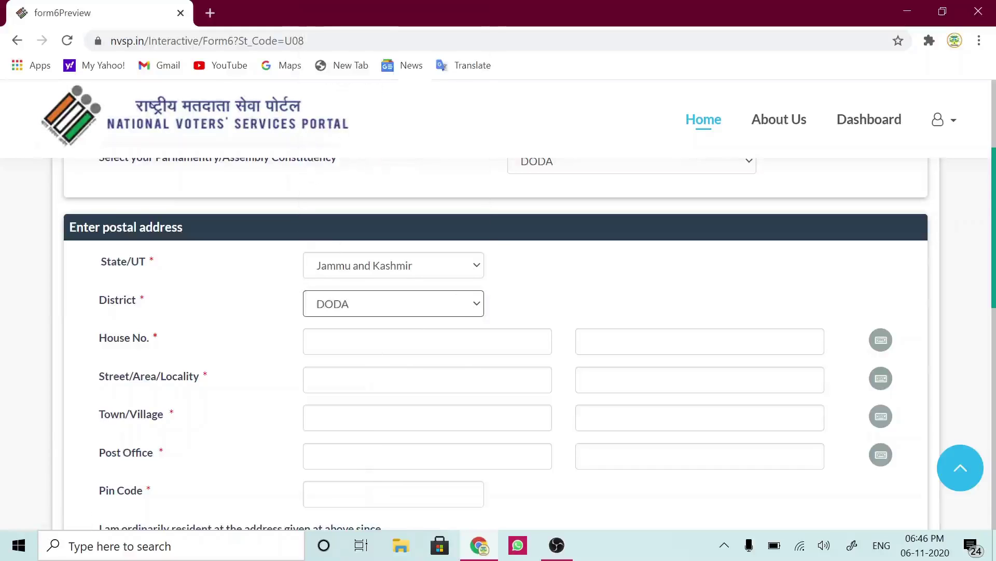
pyautogui.click(428, 341)
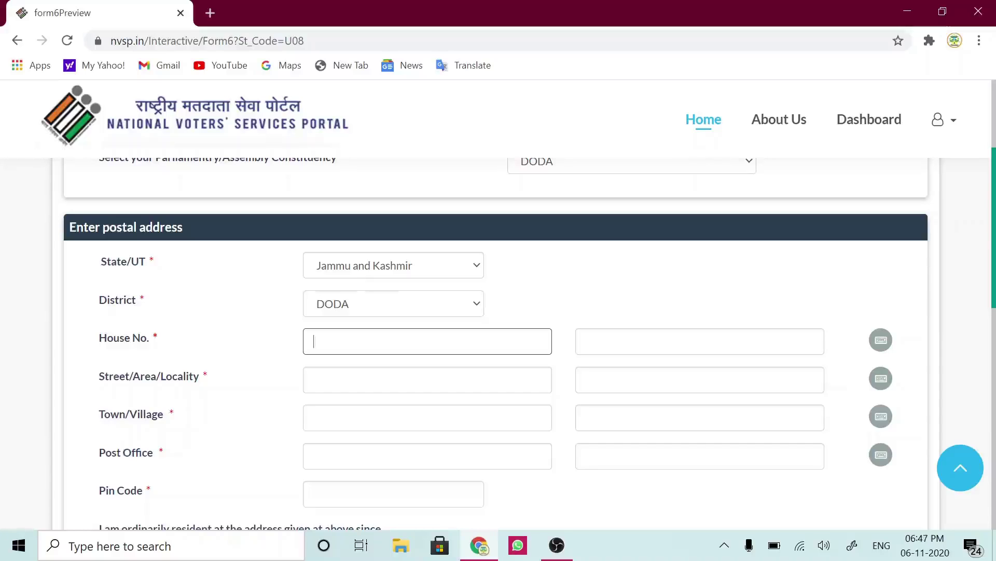
pyautogui.write('House Number Not Alloted')
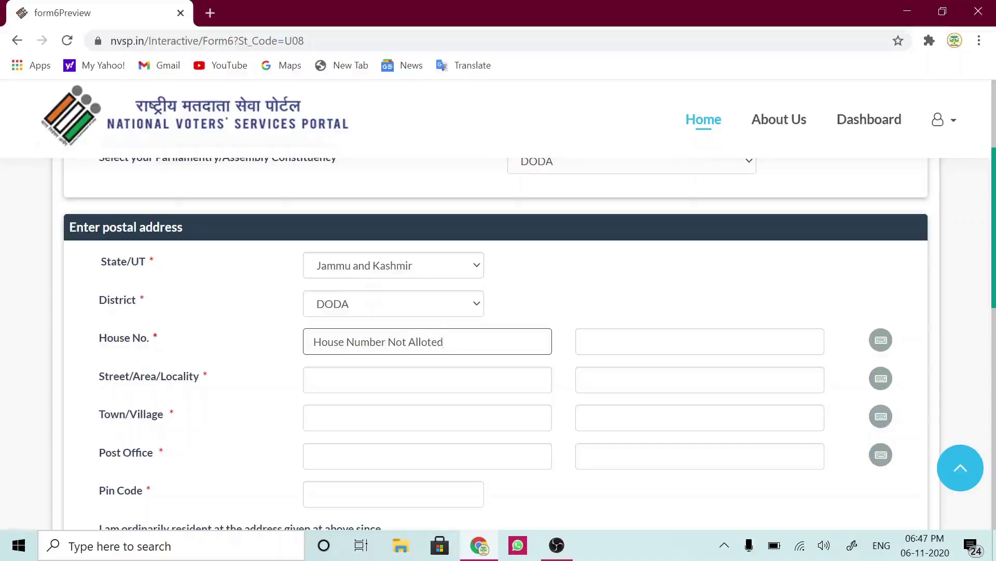
pyautogui.press('Tab')
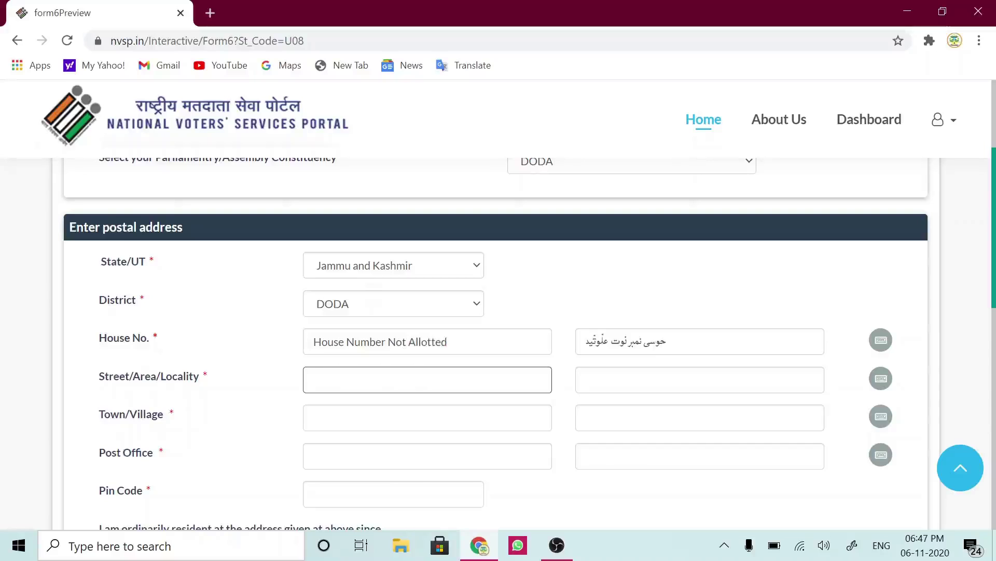
pyautogui.write('Ghat')
pyautogui.press('Tab')
pyautogui.write('A')
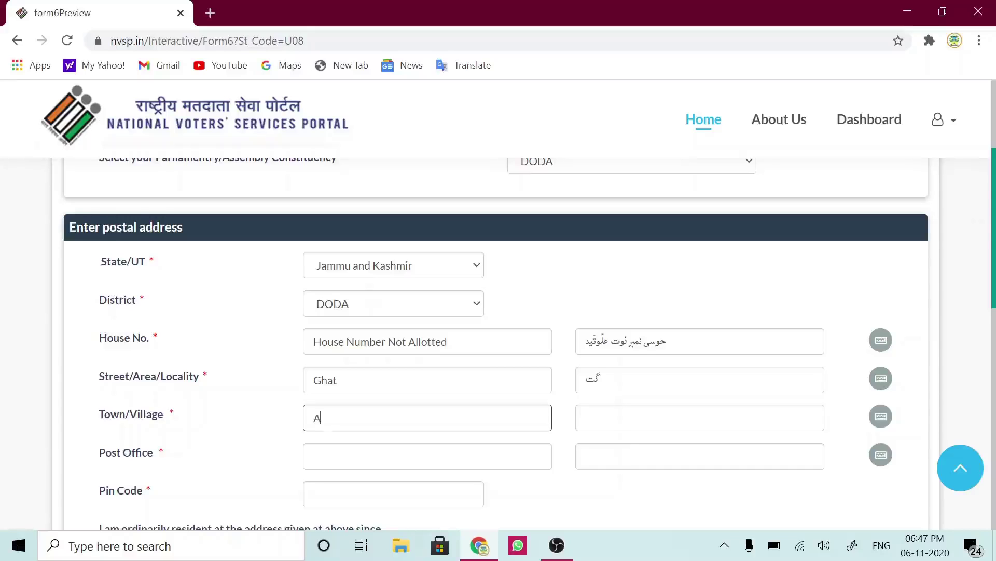
pyautogui.write('rnora')
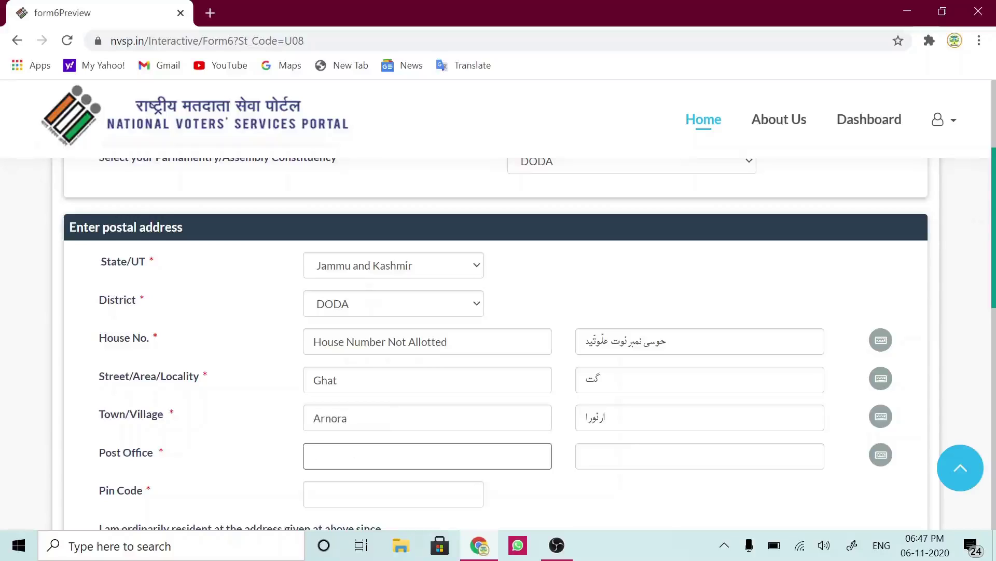
pyautogui.write('Ghat')
pyautogui.click(394, 494)
pyautogui.write('182202')
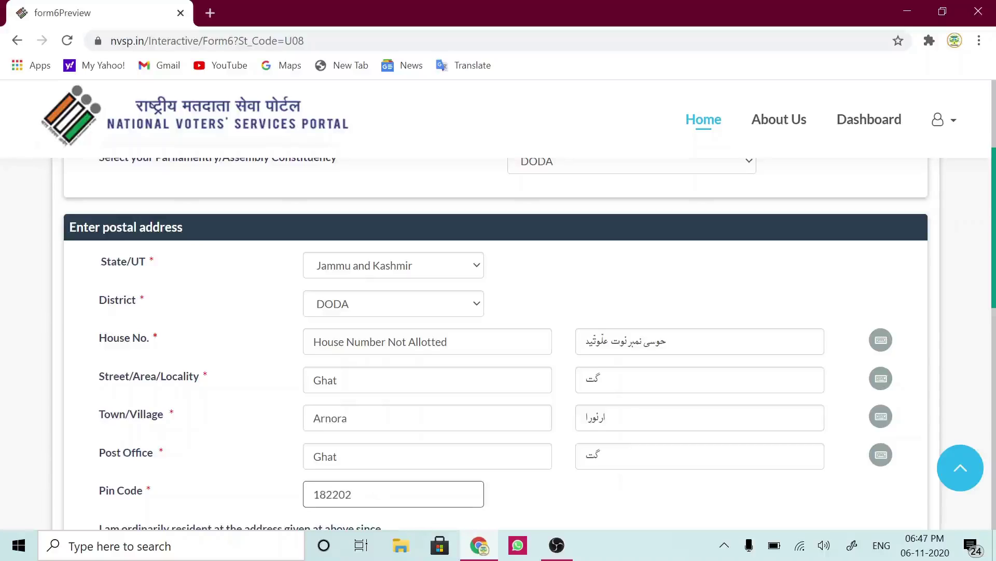
pyautogui.click(535, 499)
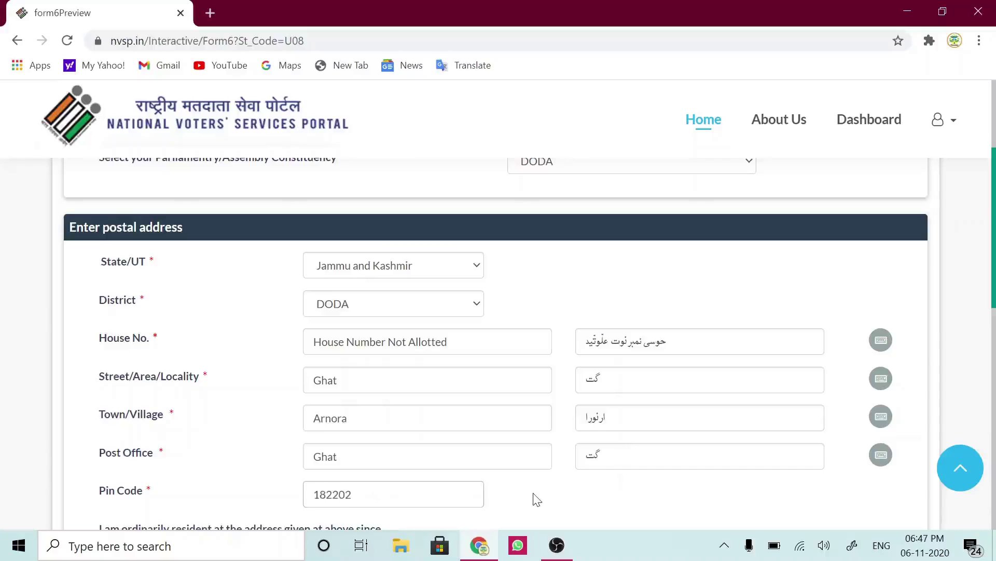
pyautogui.scroll(-2, 537, 499)
pyautogui.scroll(-2, 537, 499)
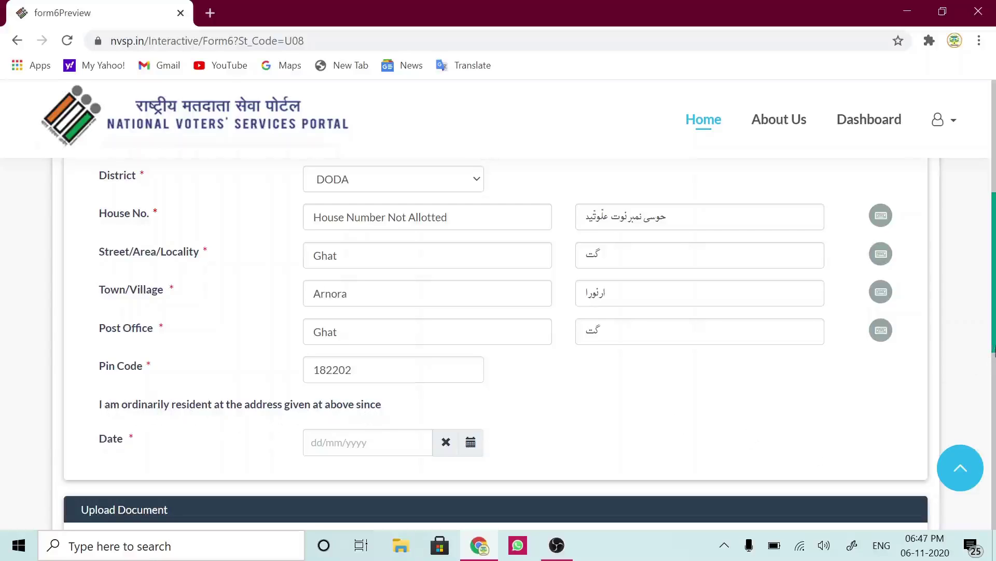
# - Set the date of ordinary residence to a day in November 2018
pyautogui.moveTo(994, 354); pyautogui.dragTo(994, 366)
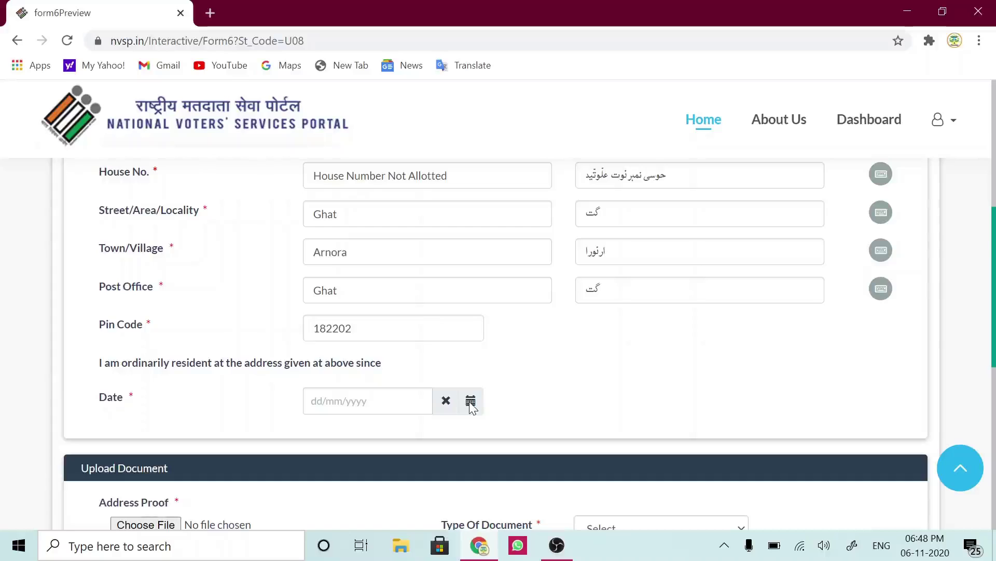
pyautogui.click(471, 401)
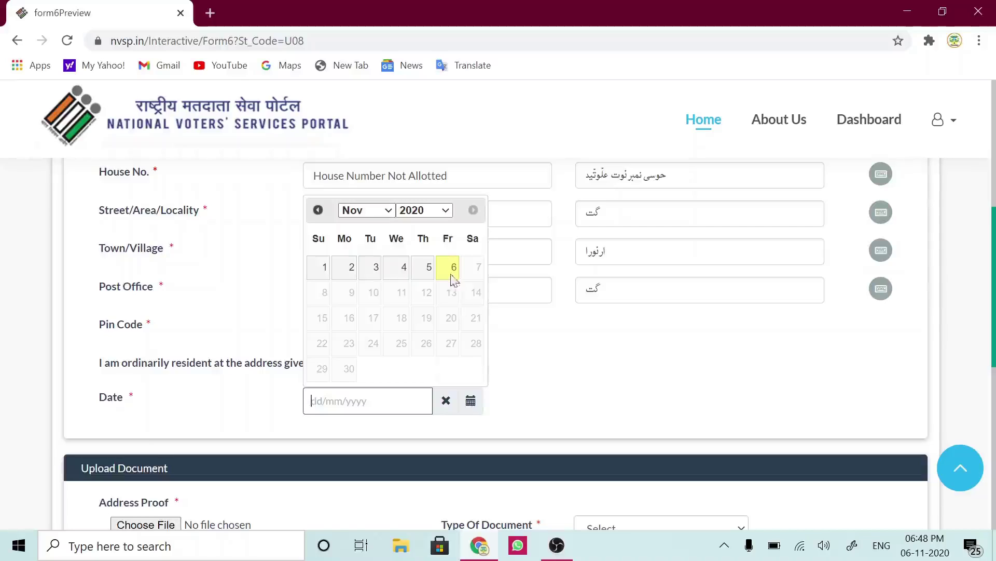
pyautogui.click(447, 212)
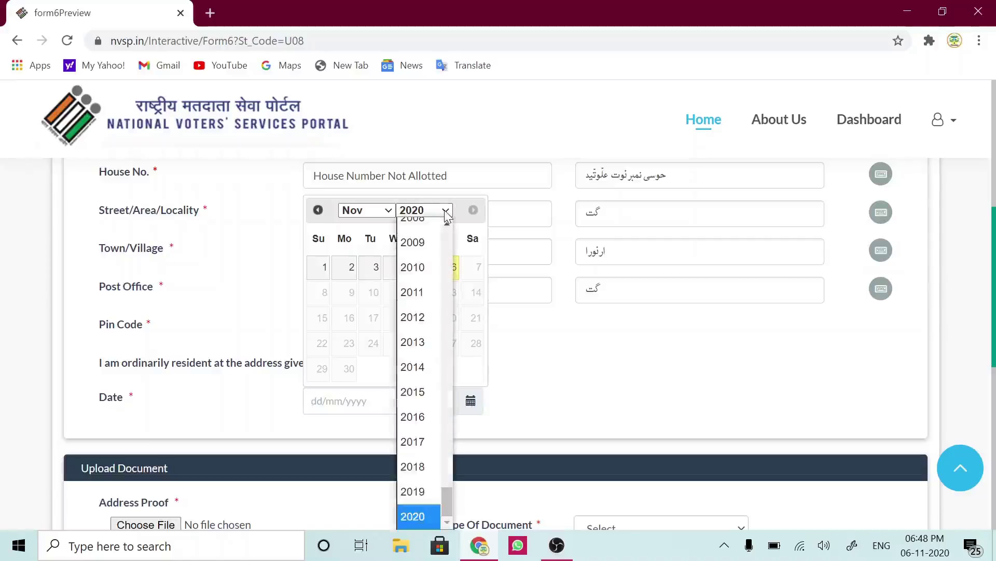
pyautogui.click(419, 466)
pyautogui.click(396, 318)
pyautogui.scroll(-5, 596, 416)
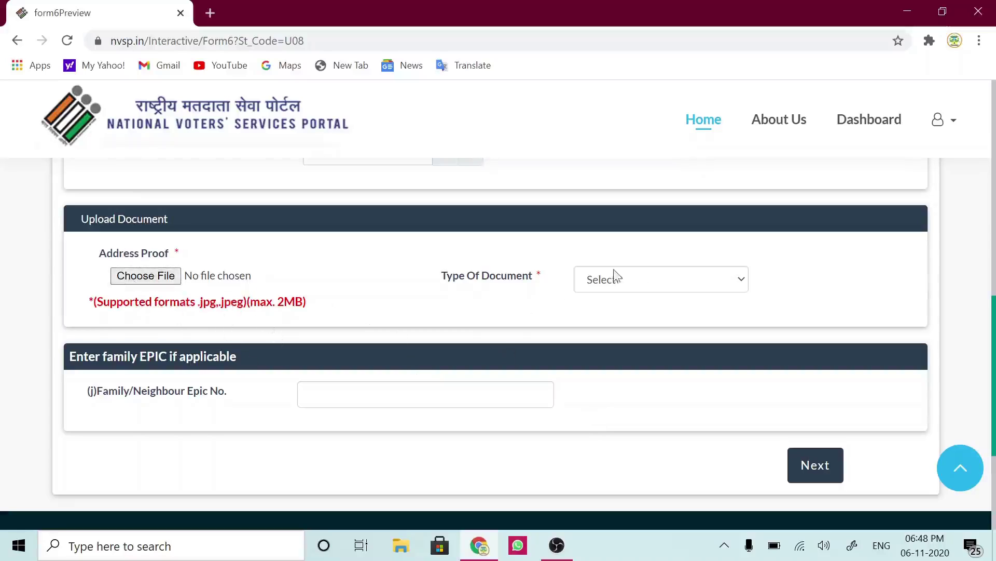
# - Set the address proof type to Bank/Kisan/Post Office current Pass Book
pyautogui.click(732, 287)
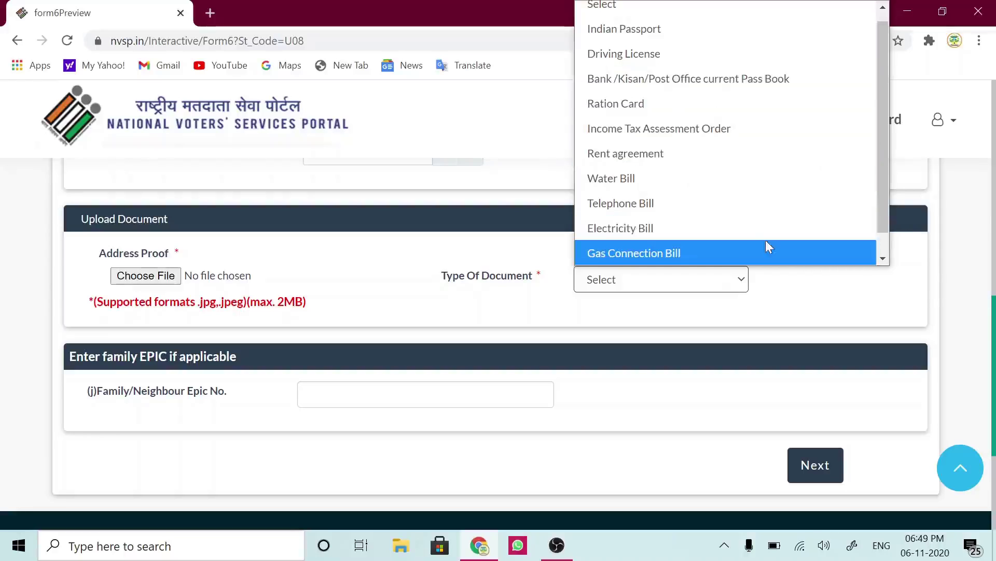
pyautogui.click(883, 258)
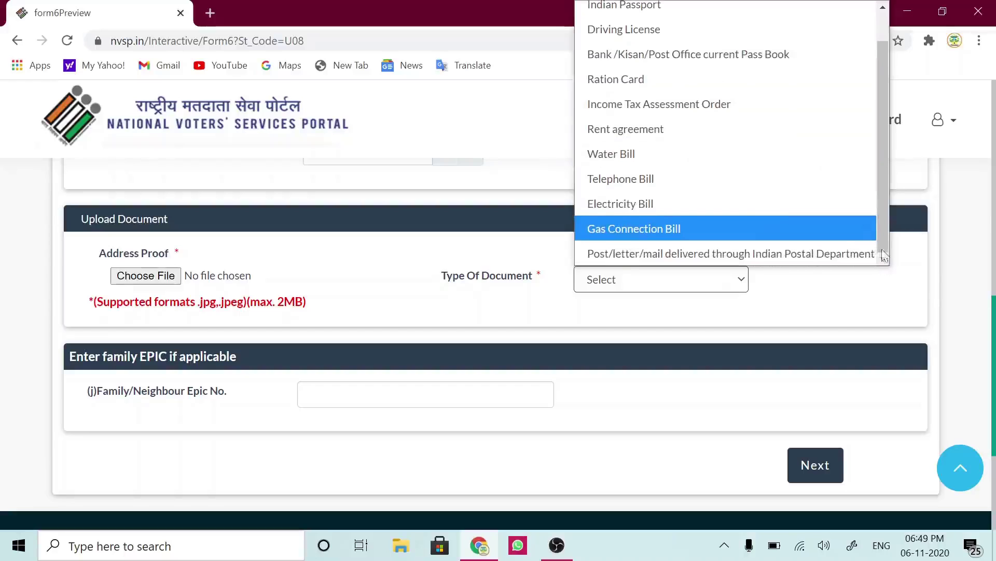
pyautogui.moveTo(883, 219); pyautogui.dragTo(882, 149)
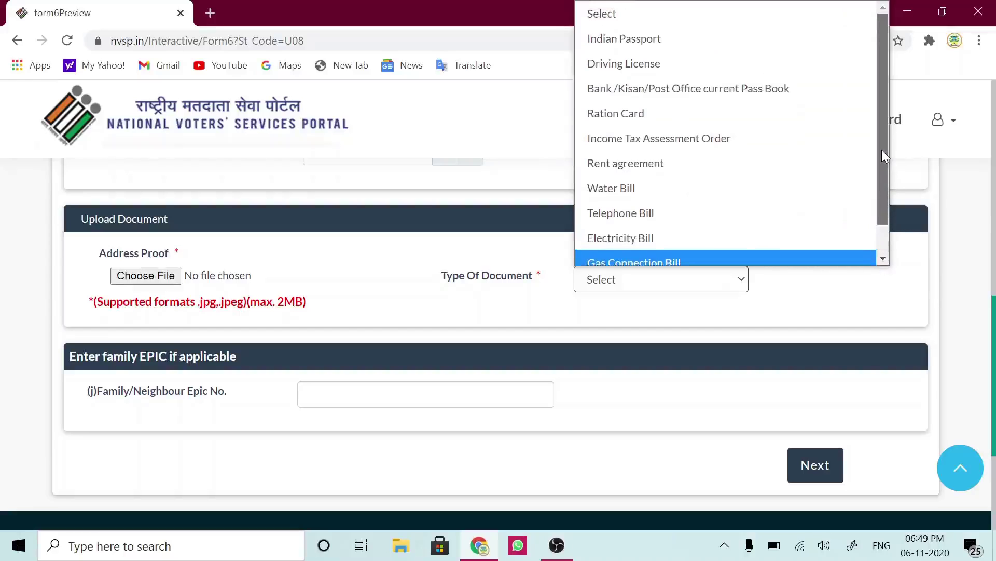
pyautogui.click(702, 88)
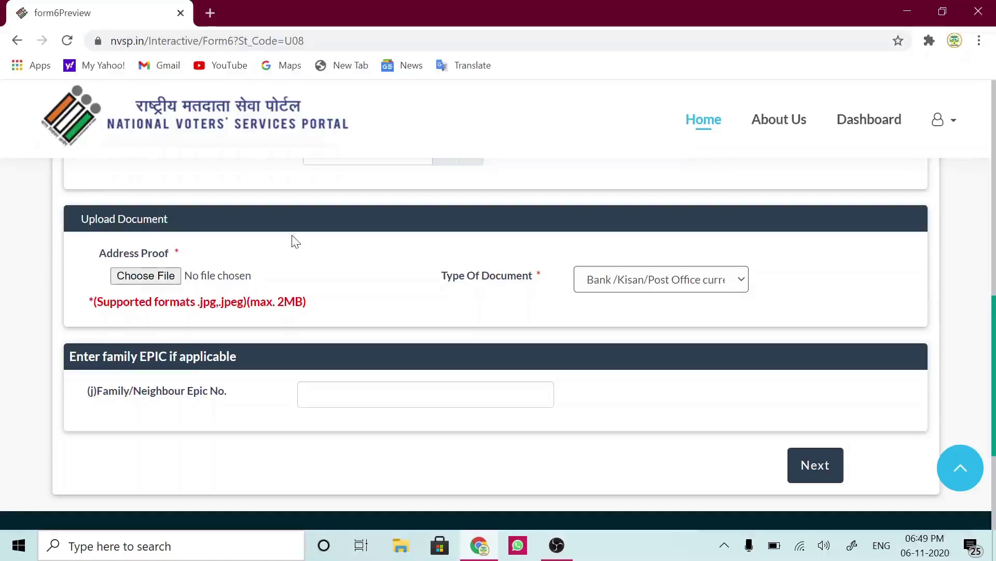
# - Attach the bank passbook JPG as address proof and continue to birth details
pyautogui.click(154, 280)
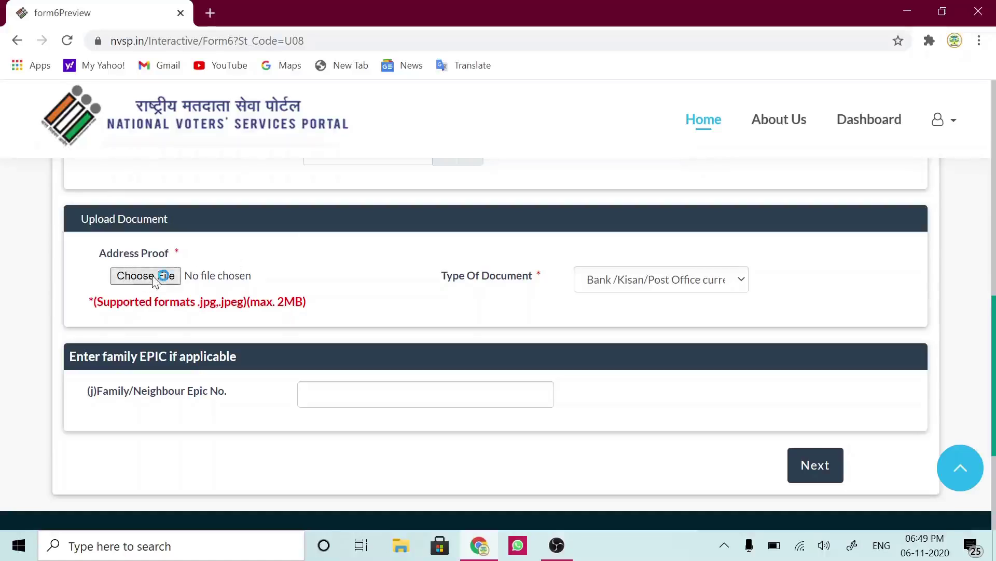
pyautogui.click(153, 280)
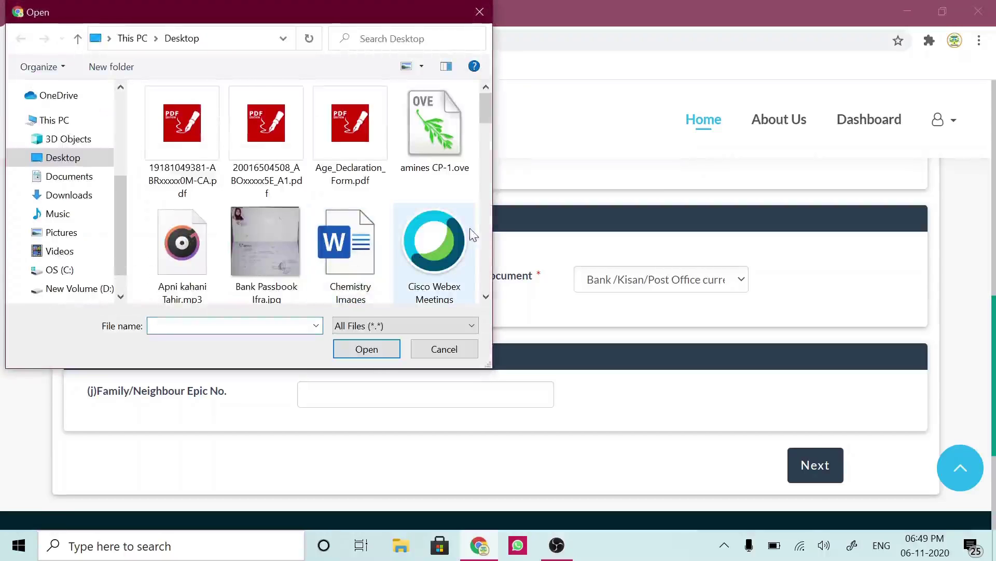
pyautogui.click(268, 260)
pyautogui.click(367, 349)
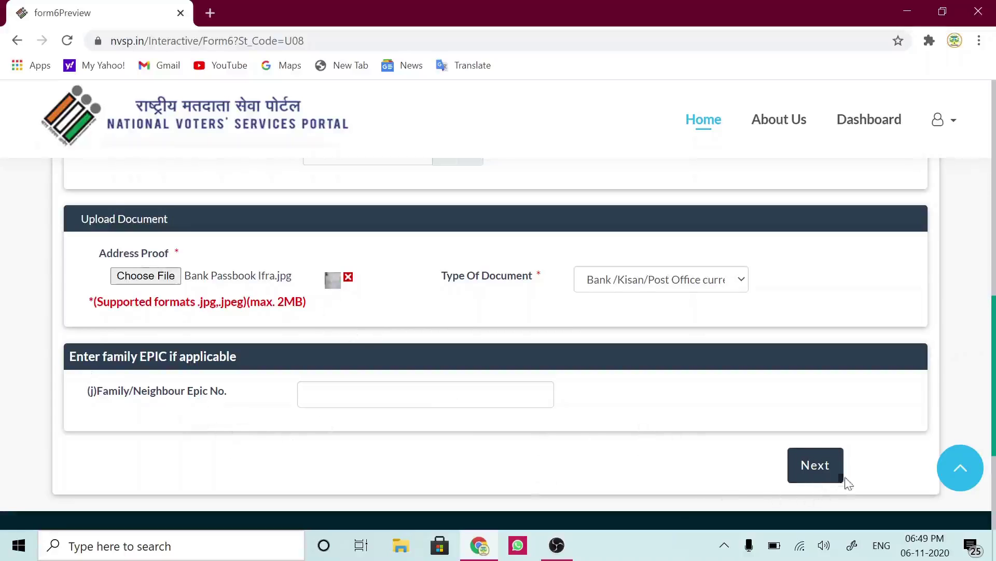
pyautogui.click(818, 468)
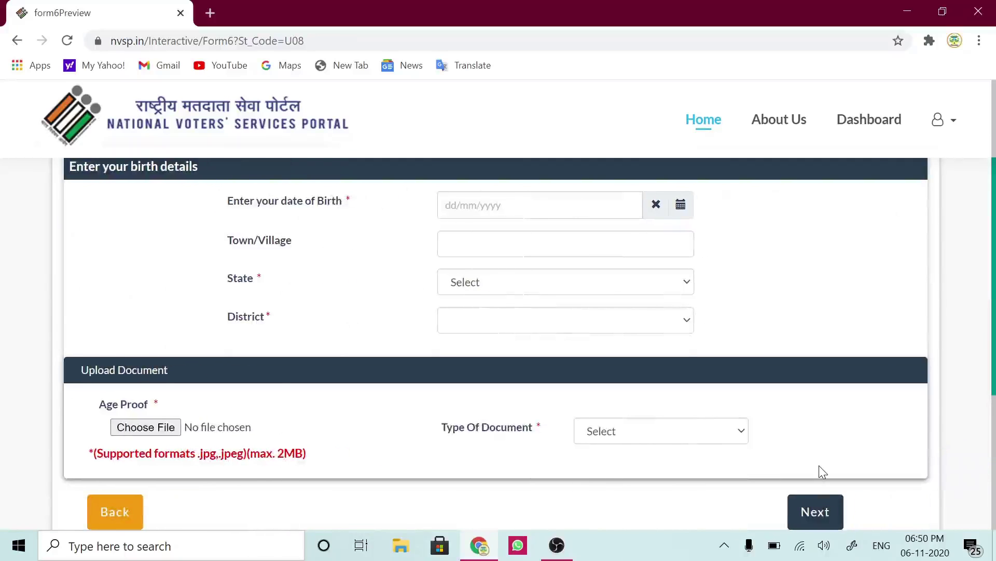
# - Pick the date of birth and enter Ghat as the birth town
pyautogui.moveTo(994, 148); pyautogui.dragTo(995, 112)
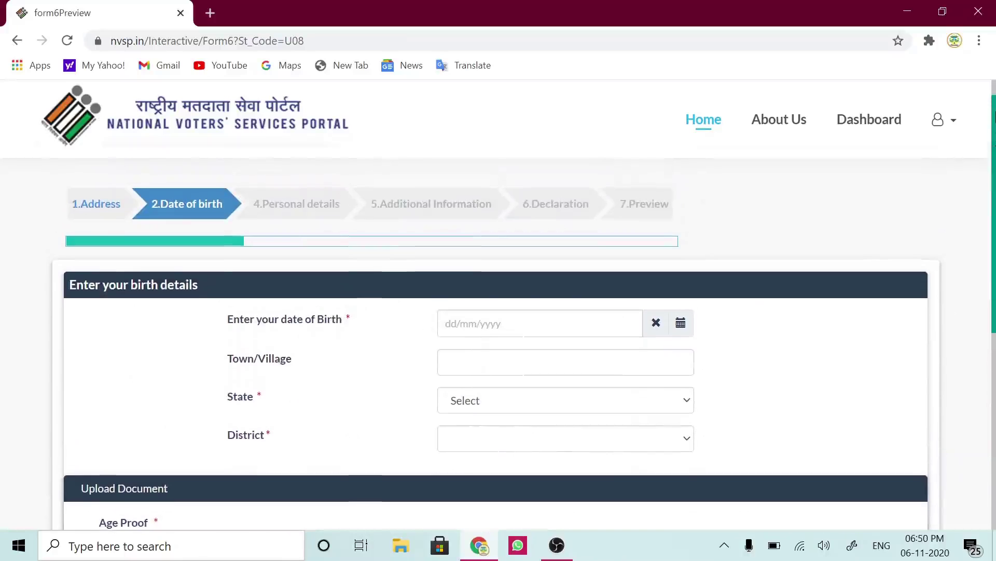
pyautogui.moveTo(994, 262); pyautogui.dragTo(961, 299)
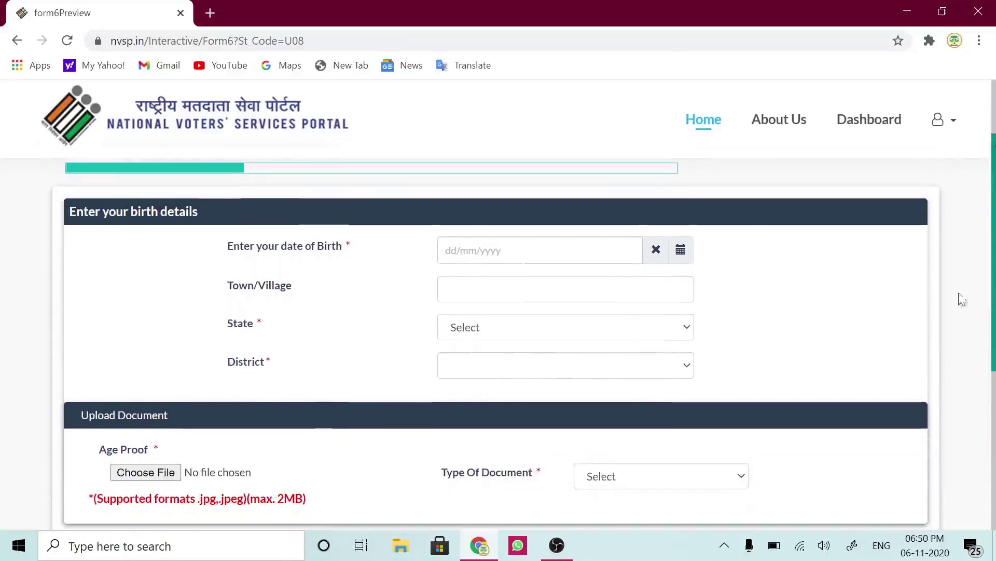
pyautogui.click(683, 254)
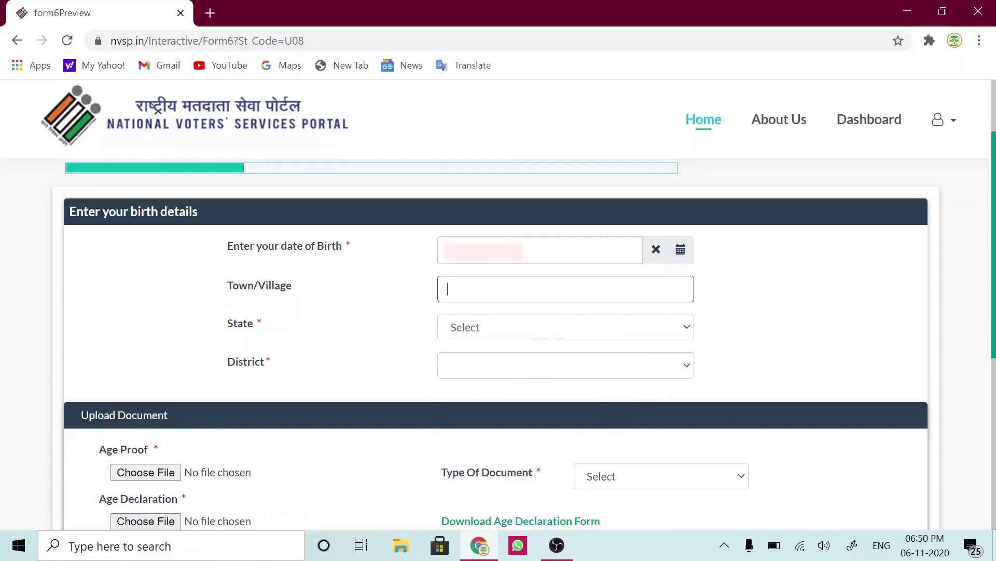
pyautogui.write('Ghat')
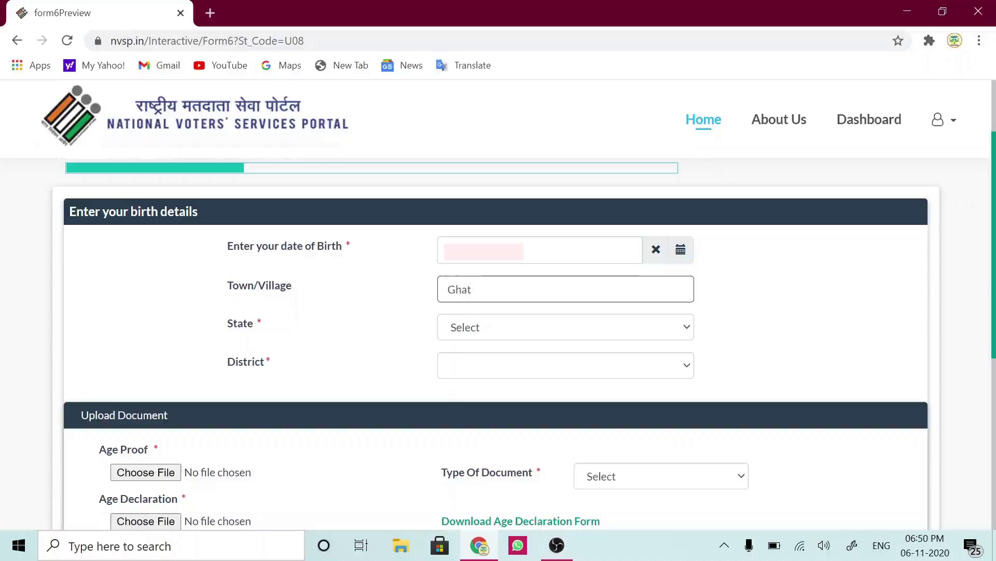
# - Set the birth state to Jammu and Kashmir and the district to DODA
pyautogui.click(514, 334)
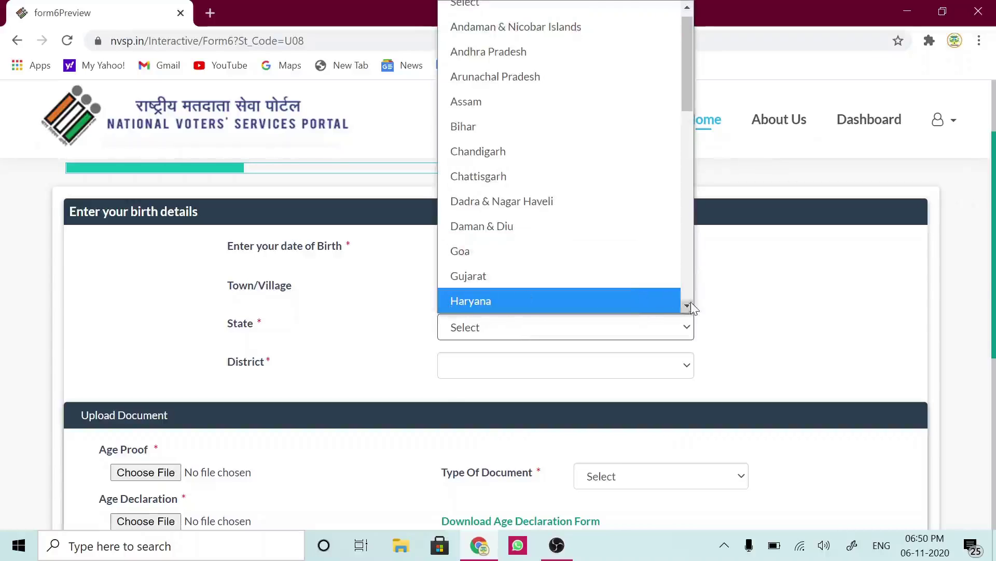
pyautogui.click(689, 306)
pyautogui.click(688, 306)
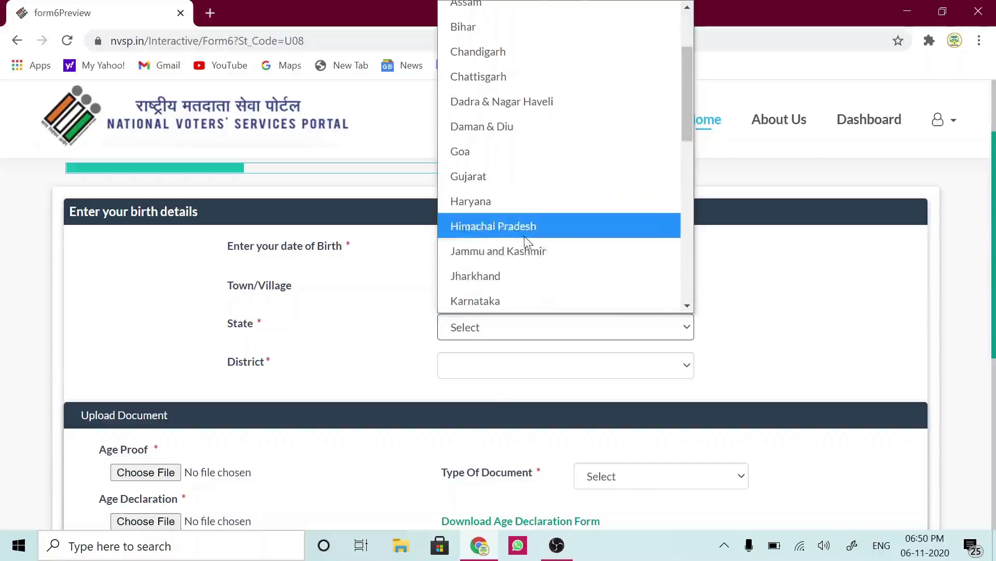
pyautogui.click(509, 255)
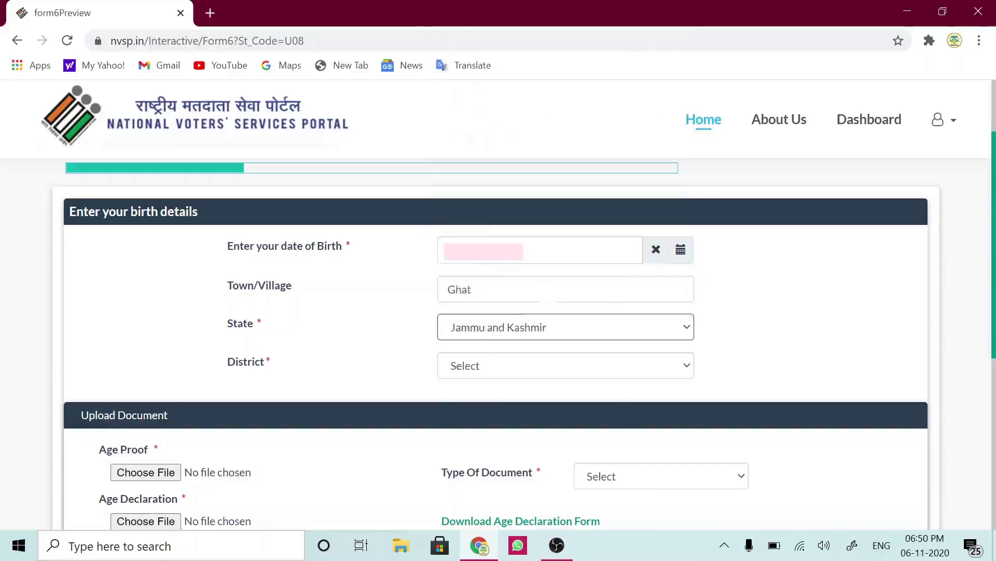
pyautogui.click(529, 254)
pyautogui.click(746, 301)
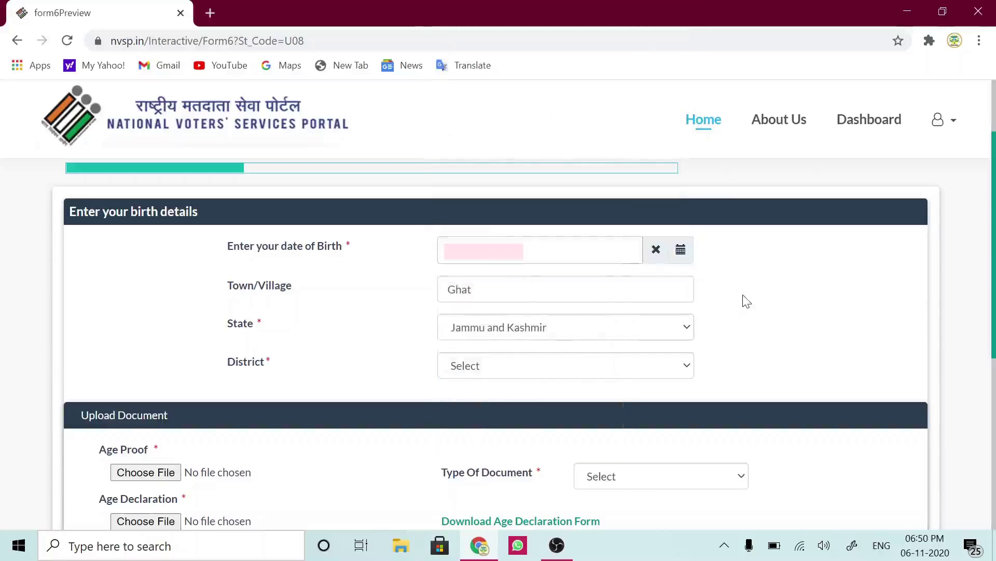
pyautogui.click(574, 377)
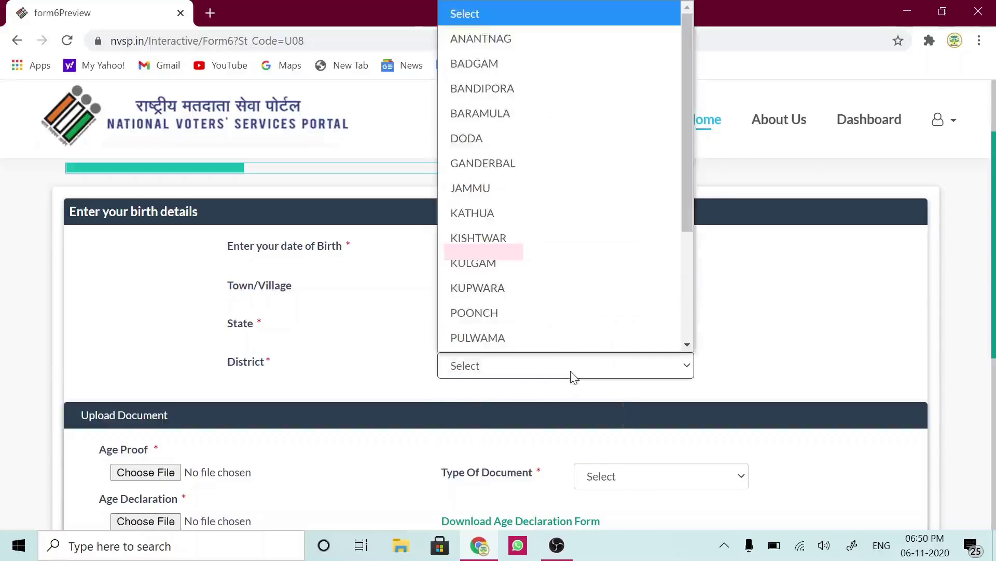
pyautogui.click(483, 134)
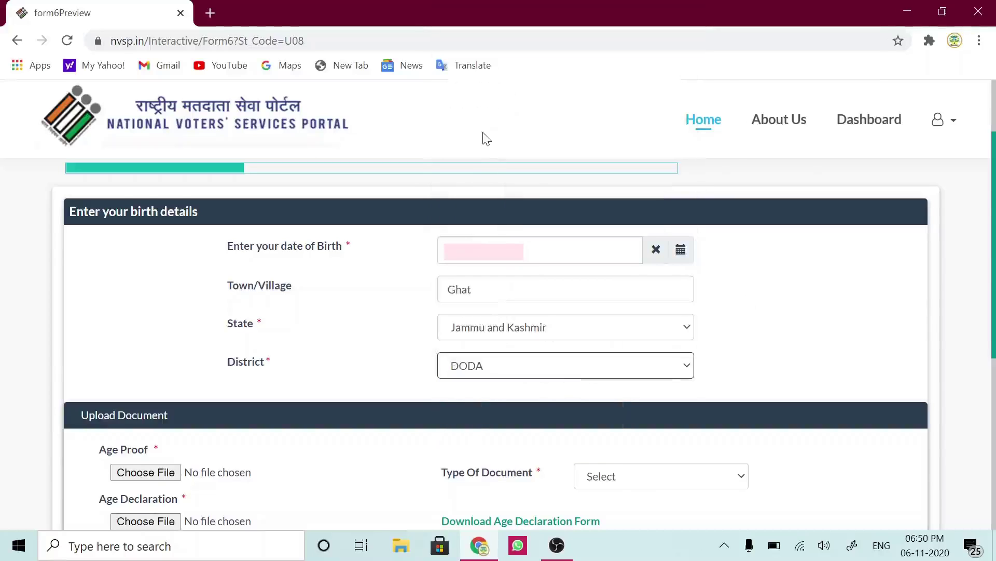
pyautogui.scroll(-2, 791, 359)
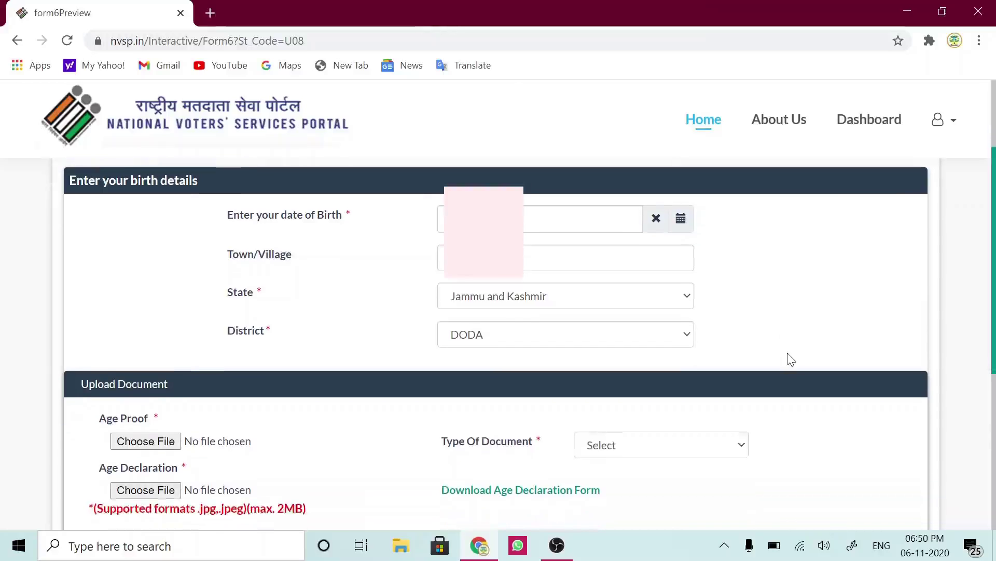
pyautogui.scroll(-2, 791, 359)
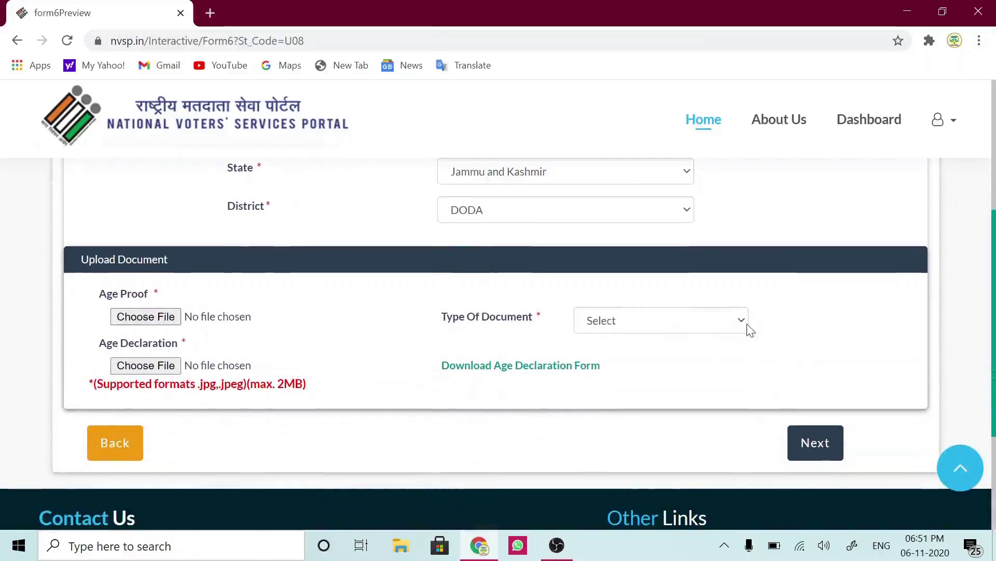
# - Set age proof type to 'Marksheet of class 10 or 8 or 5' and attach DOB Cert Ifra.jpg
pyautogui.click(730, 327)
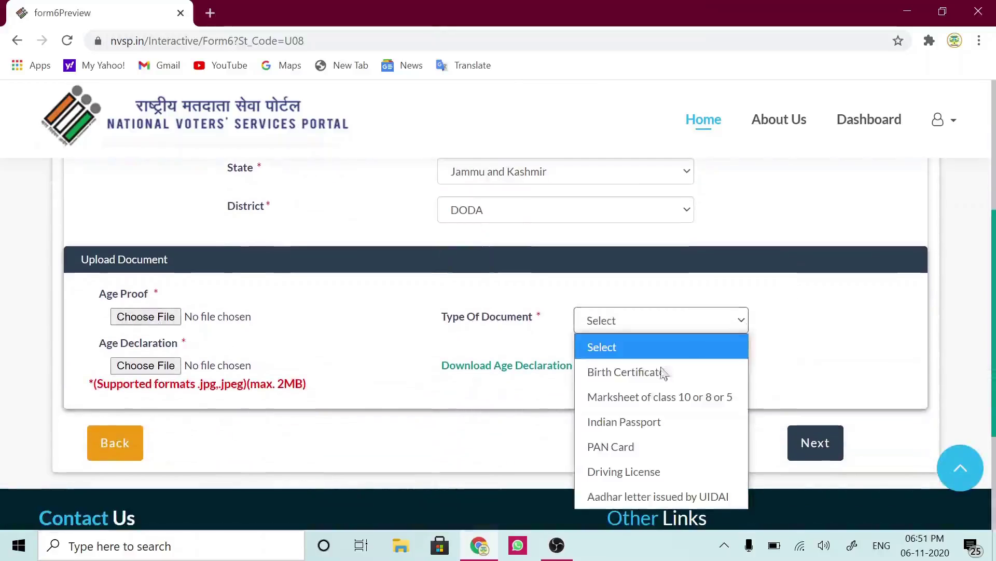
pyautogui.click(652, 400)
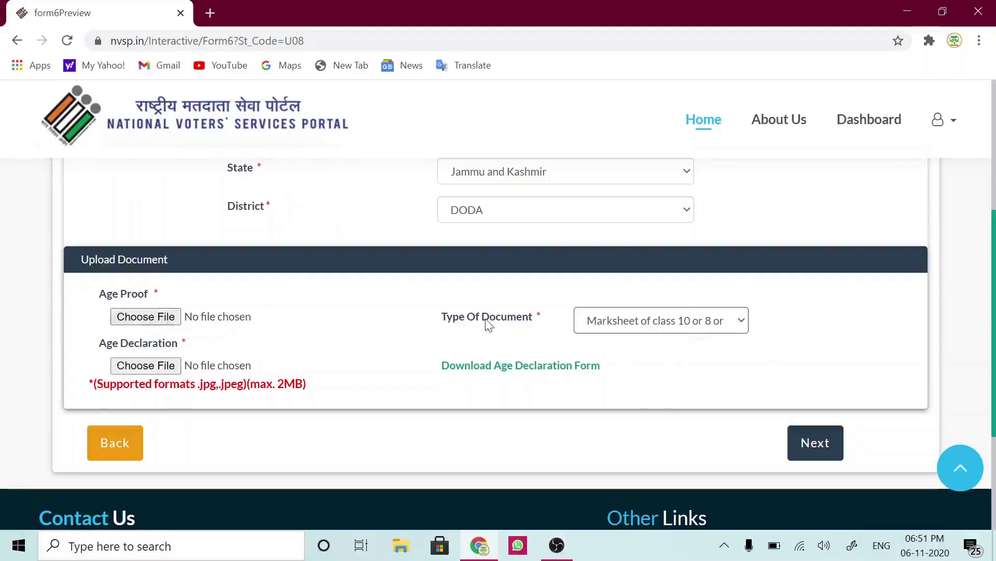
pyautogui.click(155, 322)
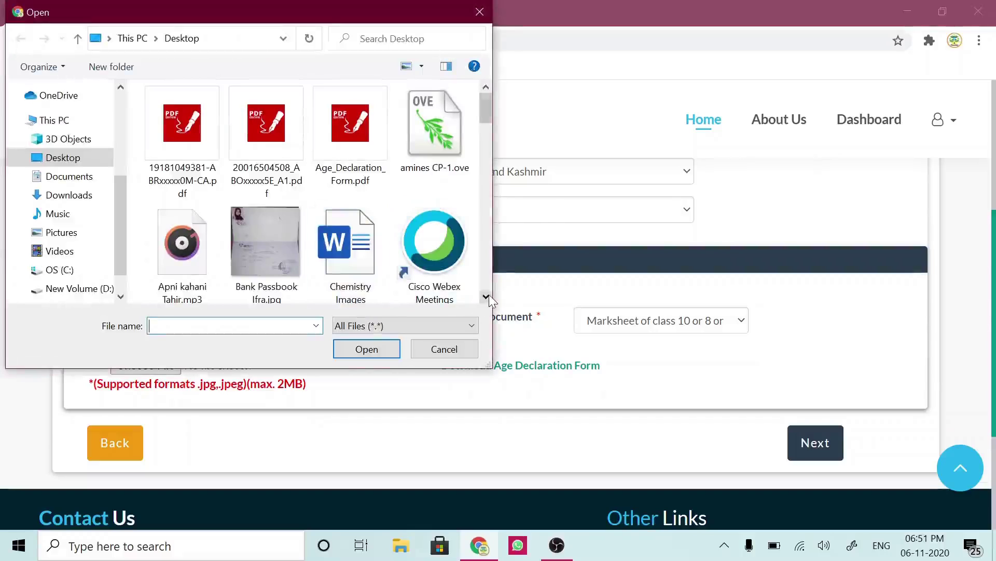
pyautogui.click(490, 295)
pyautogui.click(490, 294)
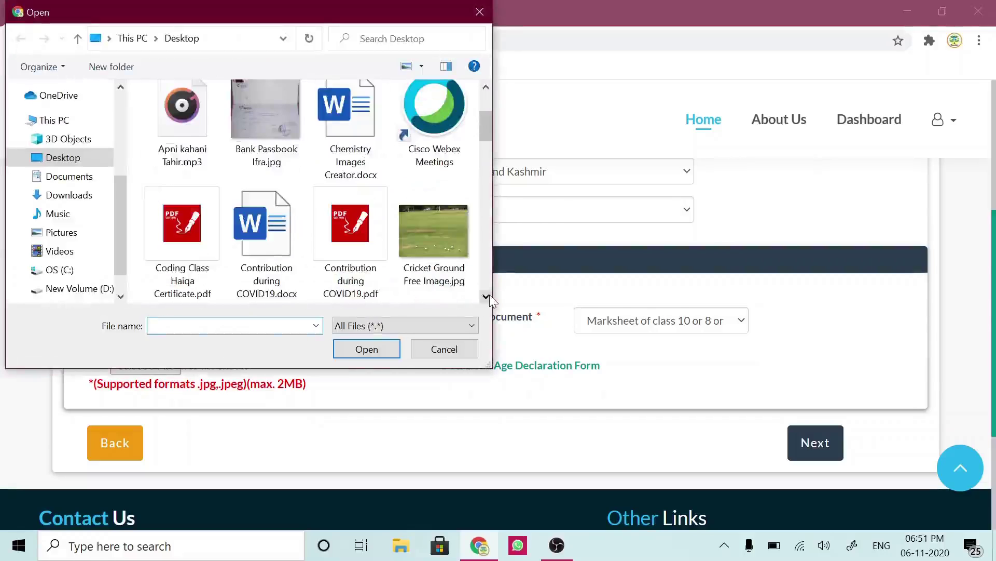
pyautogui.click(490, 294)
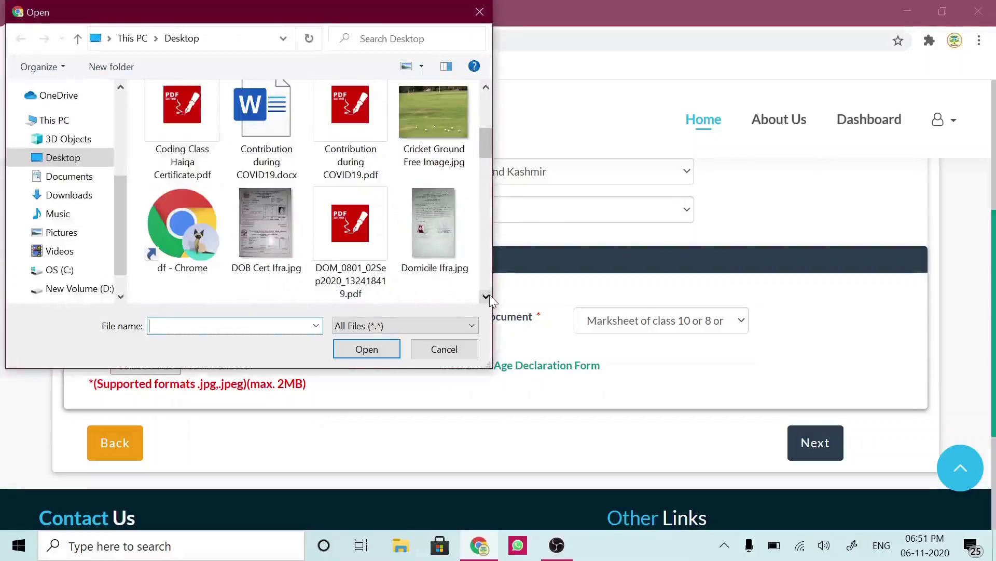
pyautogui.click(263, 232)
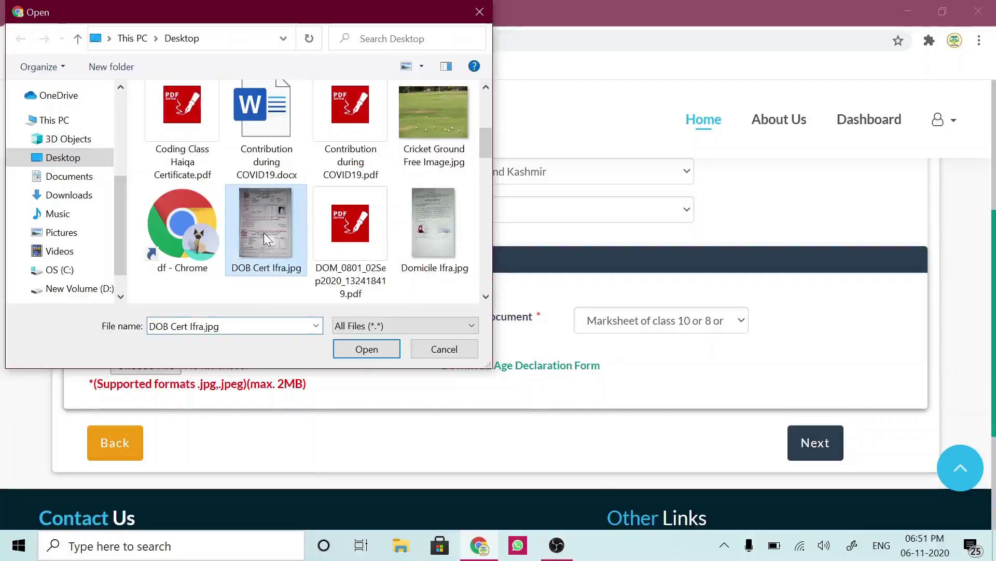
pyautogui.click(367, 350)
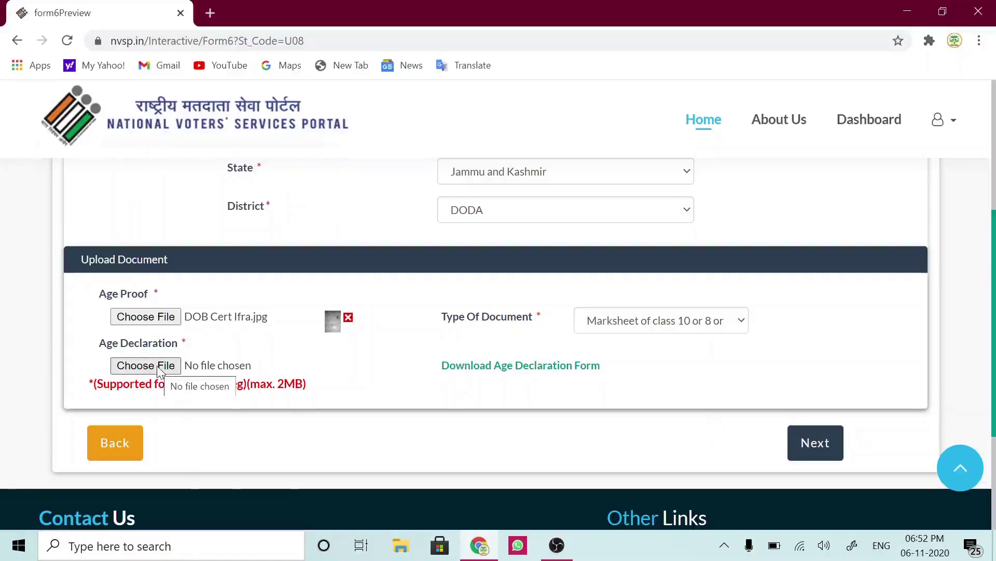
# - Attach the age declaration JPG from the Desktop to the Age Declaration upload slot
pyautogui.click(158, 367)
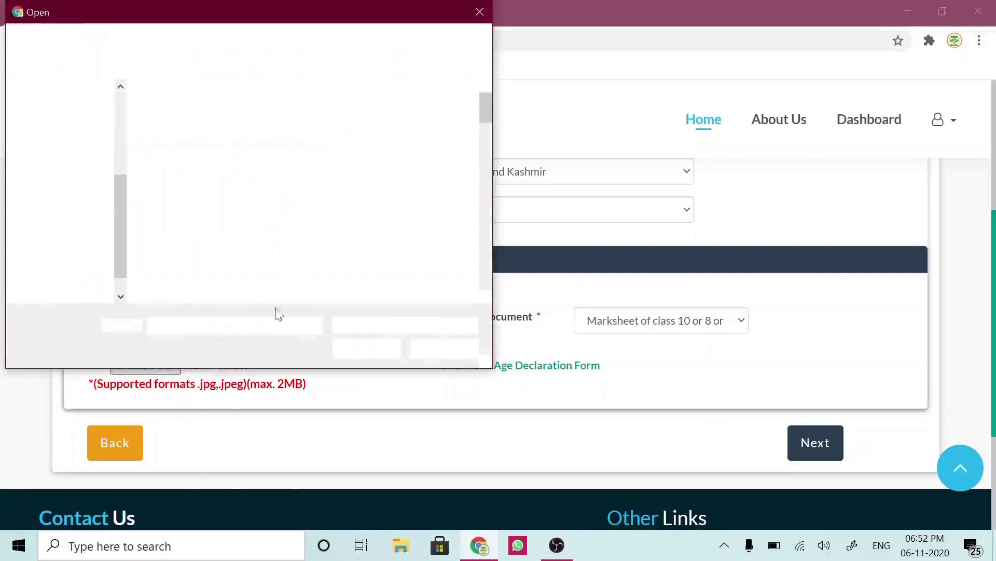
pyautogui.click(486, 297)
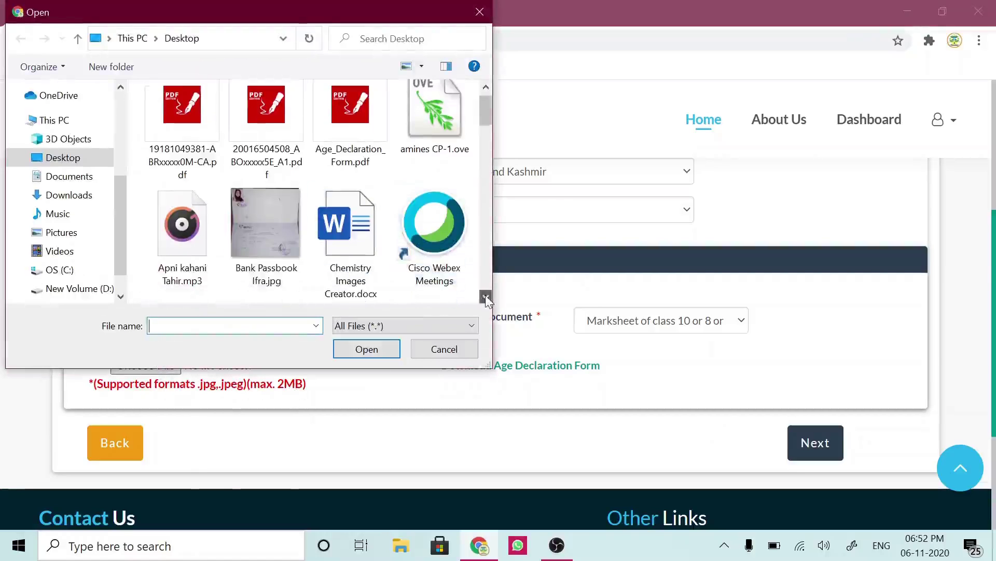
pyautogui.click(485, 296)
pyautogui.click(486, 297)
pyautogui.click(486, 296)
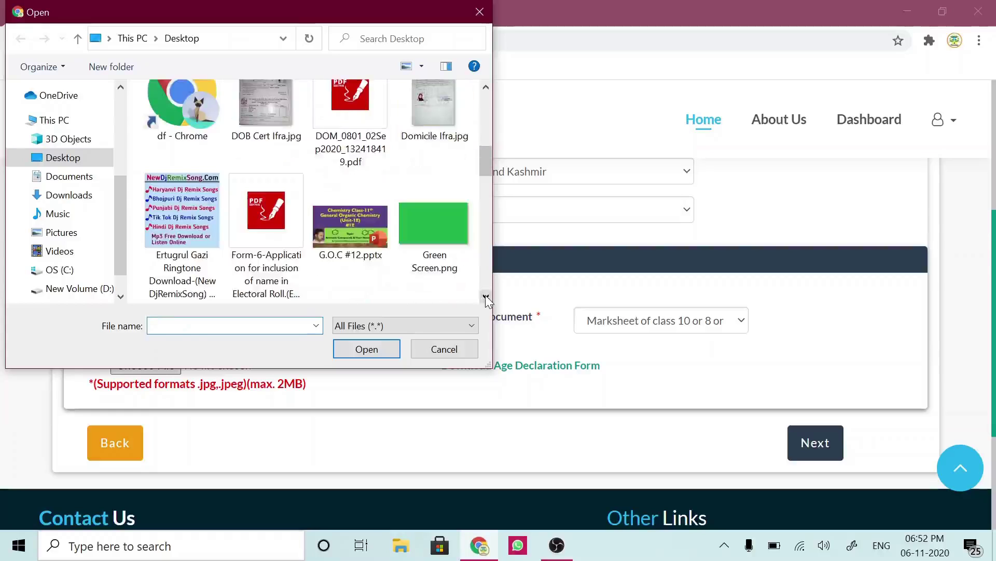
pyautogui.click(486, 297)
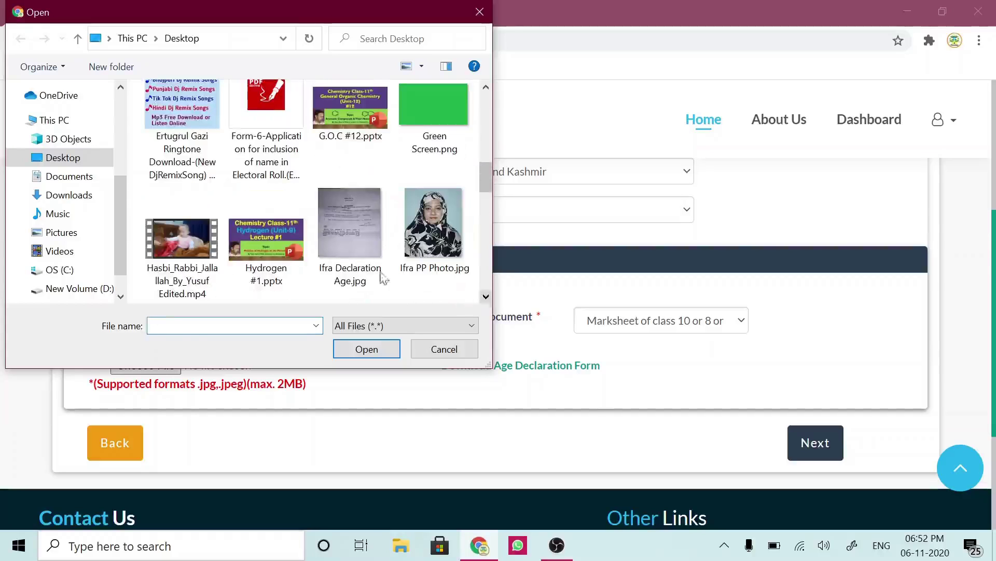
pyautogui.click(343, 242)
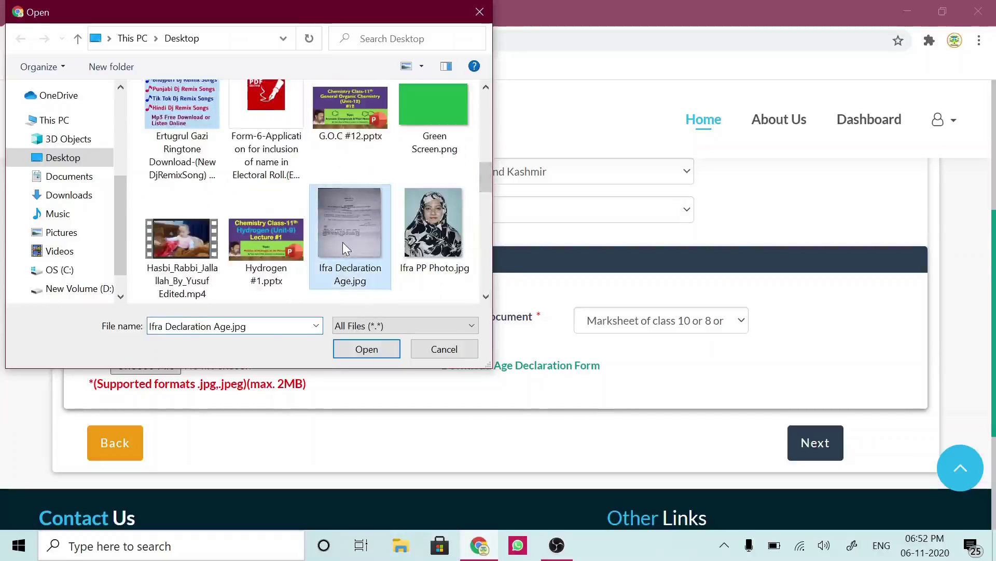
pyautogui.click(366, 349)
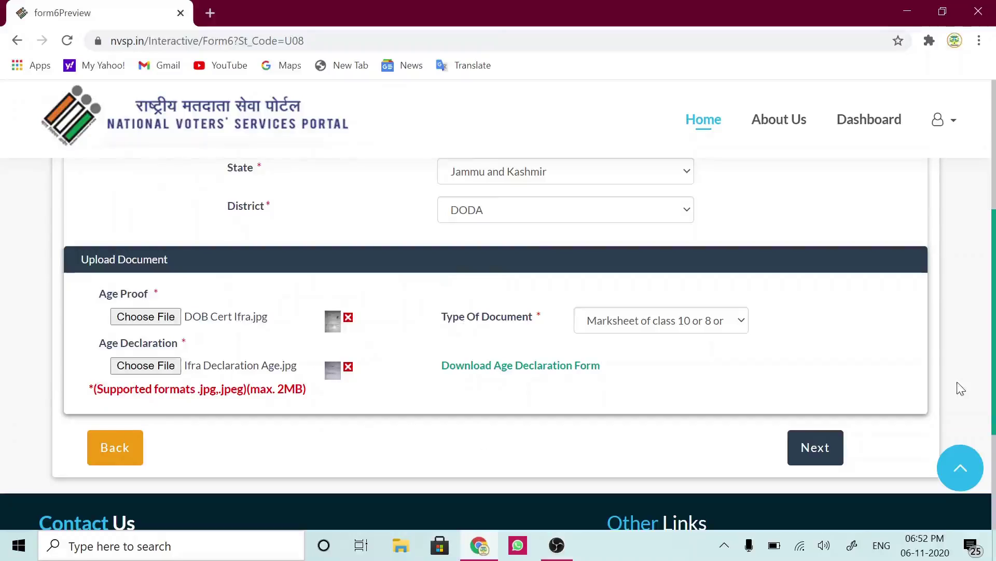
pyautogui.scroll(-1, 994, 420)
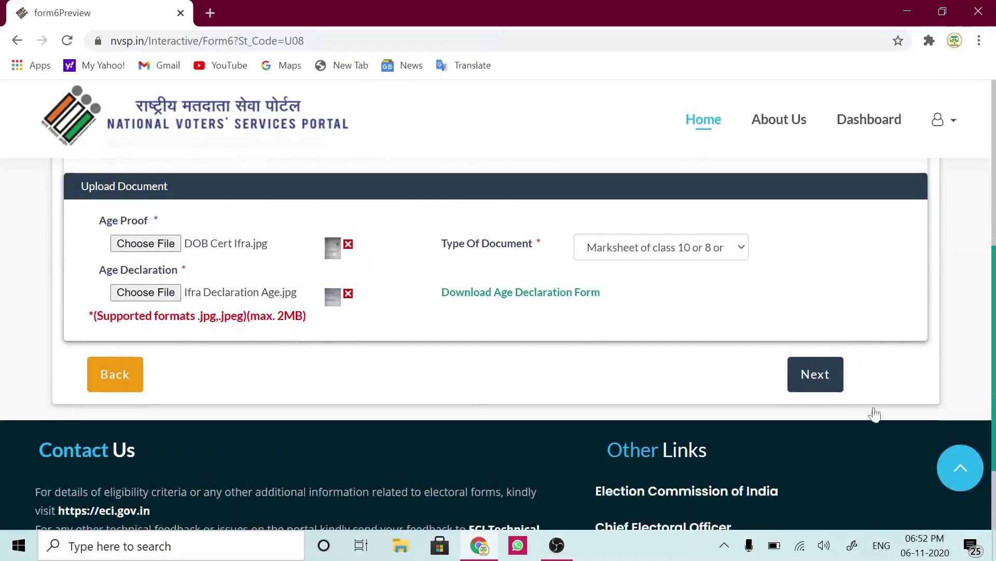
# - On the personal details step, enter the applicant's name and surname and set gender to Female
pyautogui.click(823, 383)
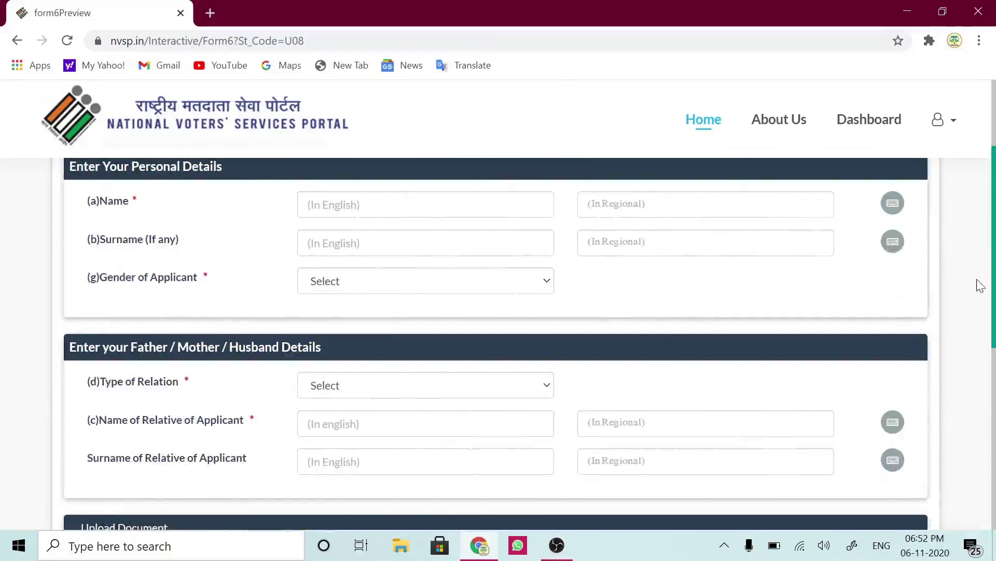
pyautogui.hotkey('ctrl', 'a')
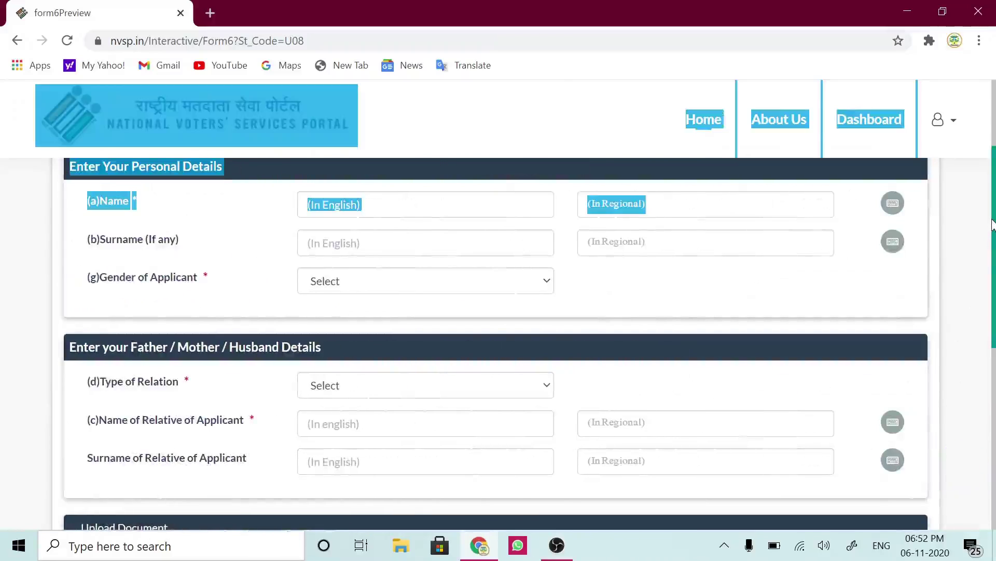
pyautogui.click(967, 278)
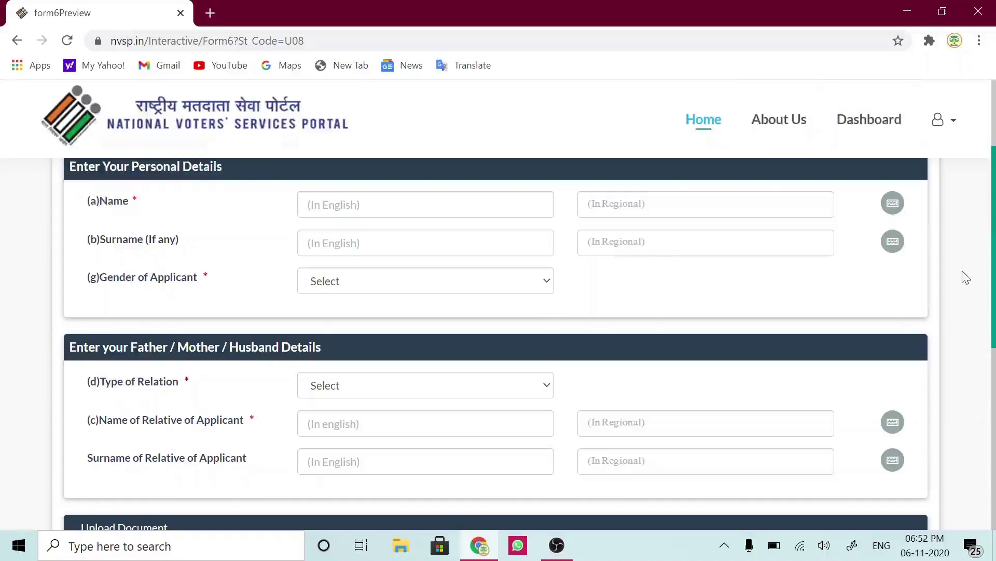
pyautogui.click(344, 205)
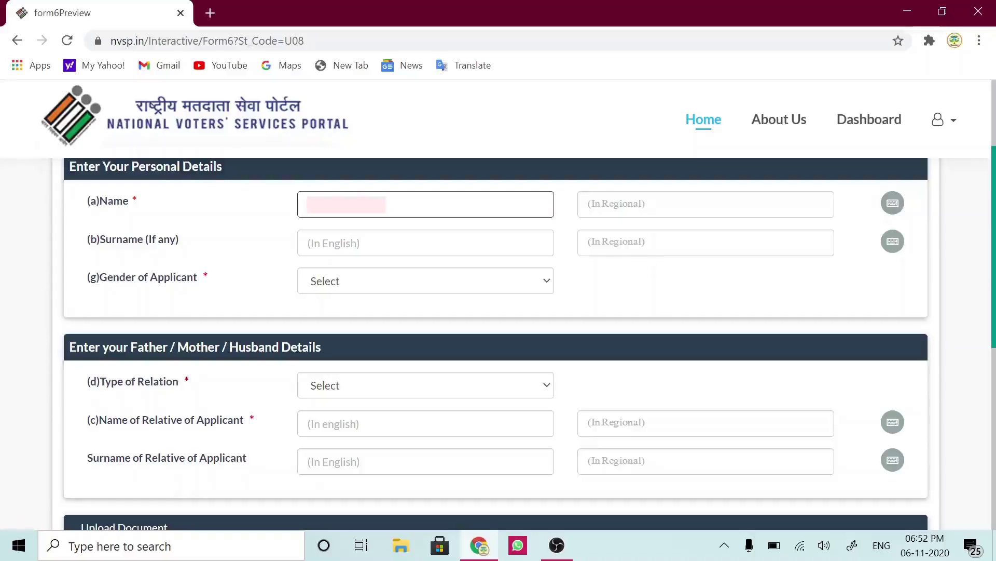
pyautogui.click(357, 243)
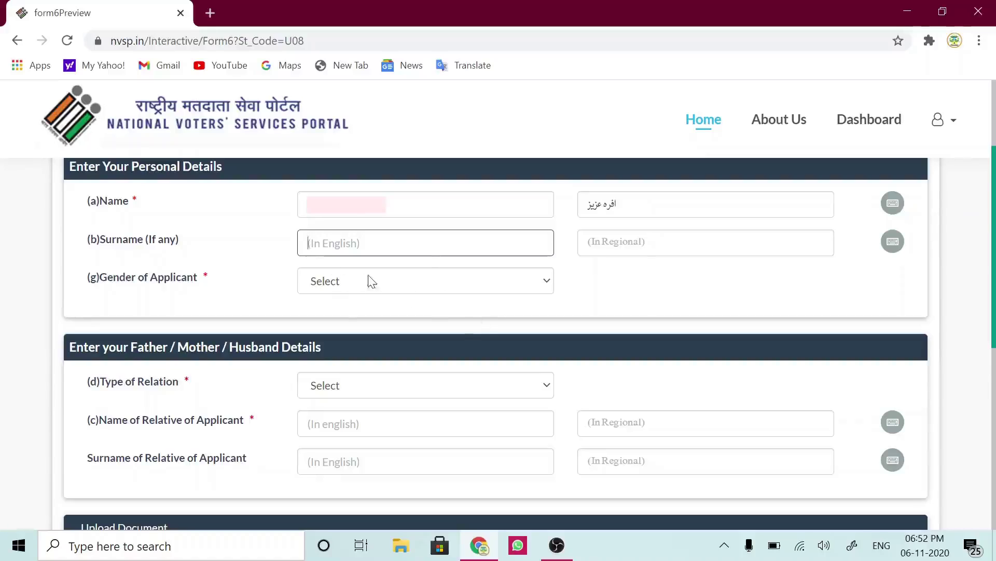
pyautogui.click(431, 285)
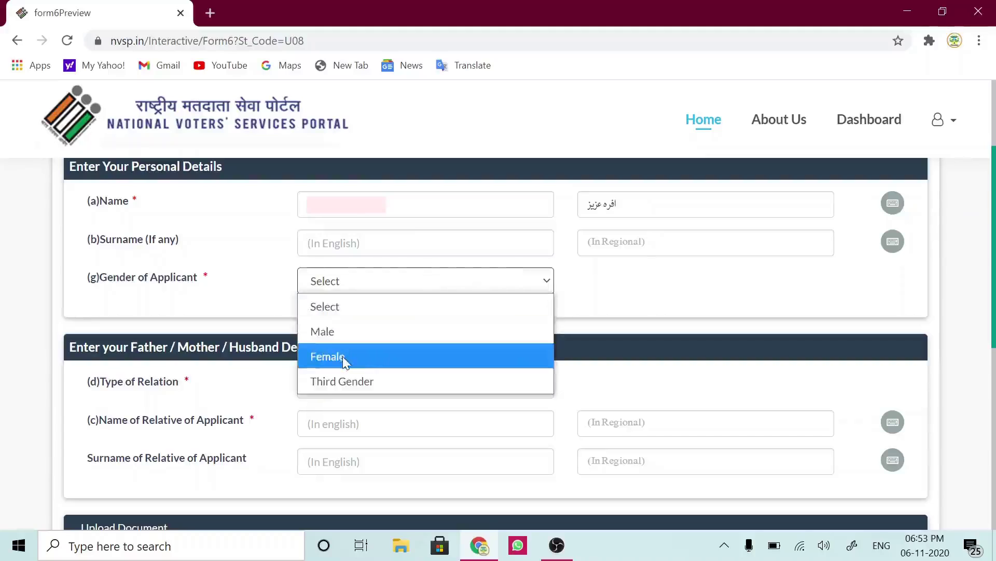
pyautogui.click(343, 356)
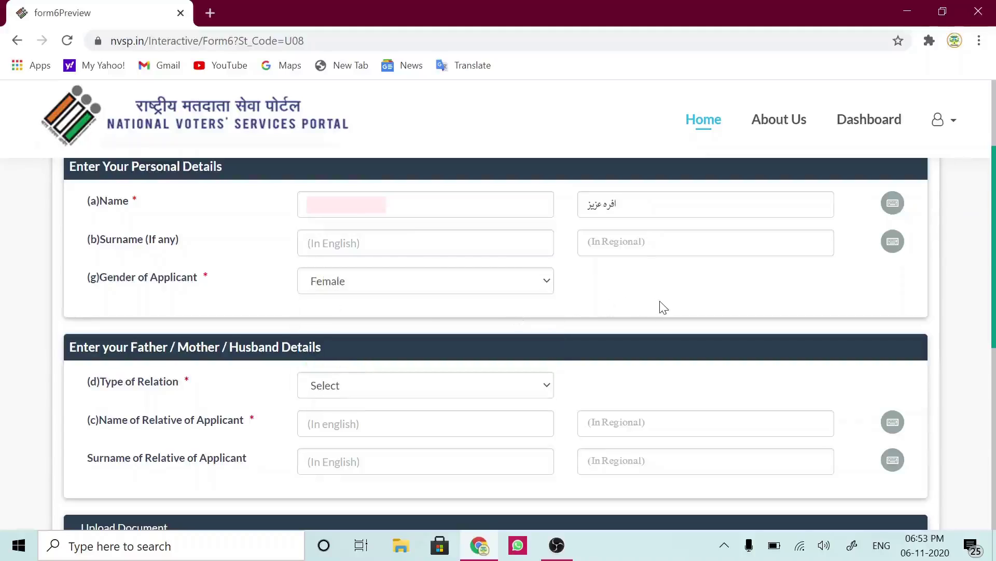
pyautogui.scroll(-1, 664, 308)
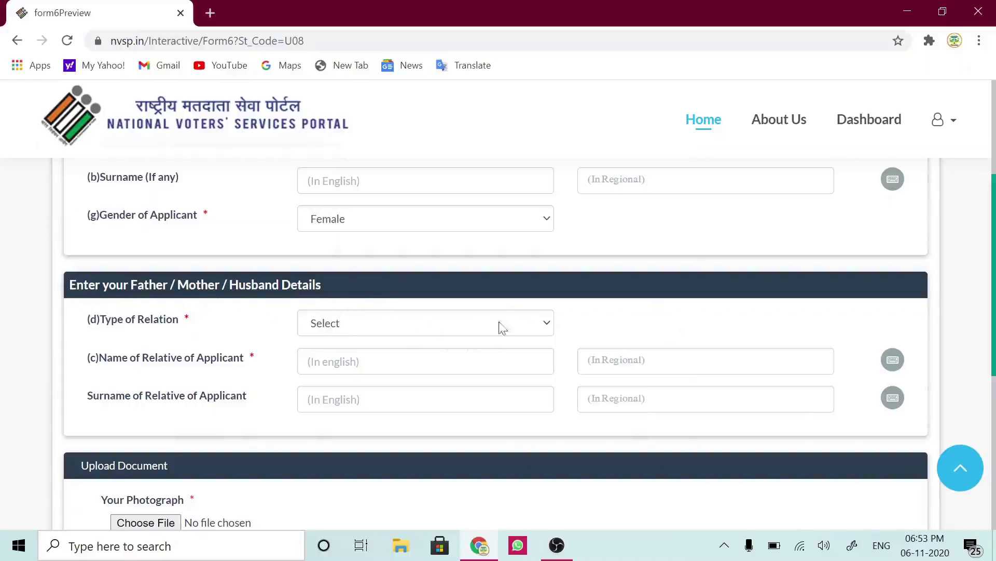
# - Set the Type of Relation to Husband
pyautogui.click(520, 324)
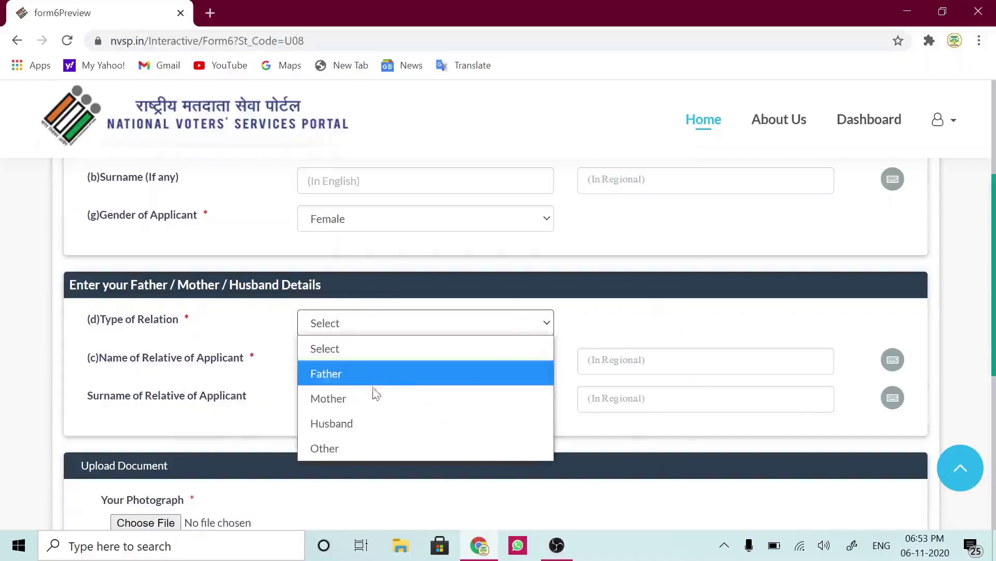
pyautogui.click(355, 427)
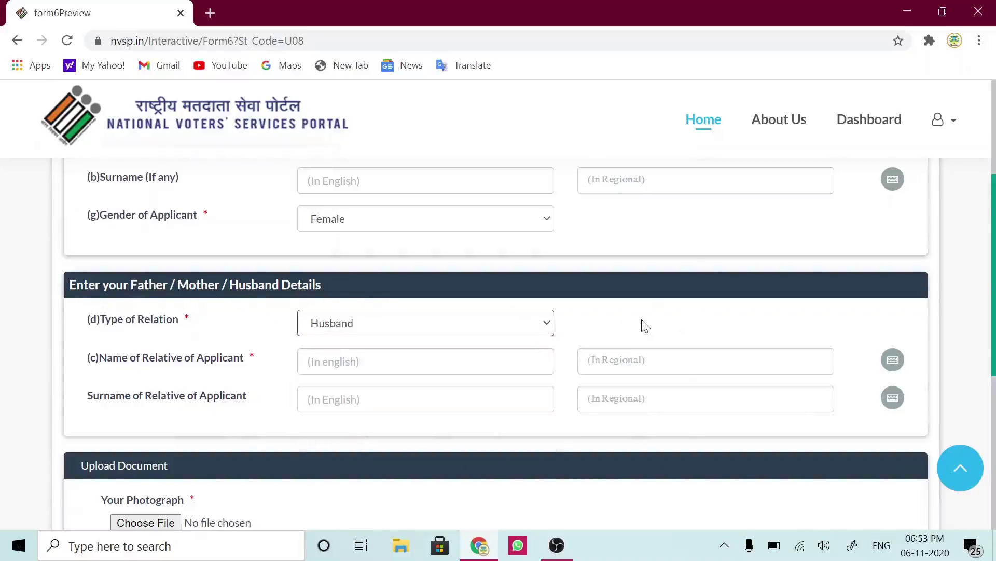
pyautogui.scroll(-2, 645, 326)
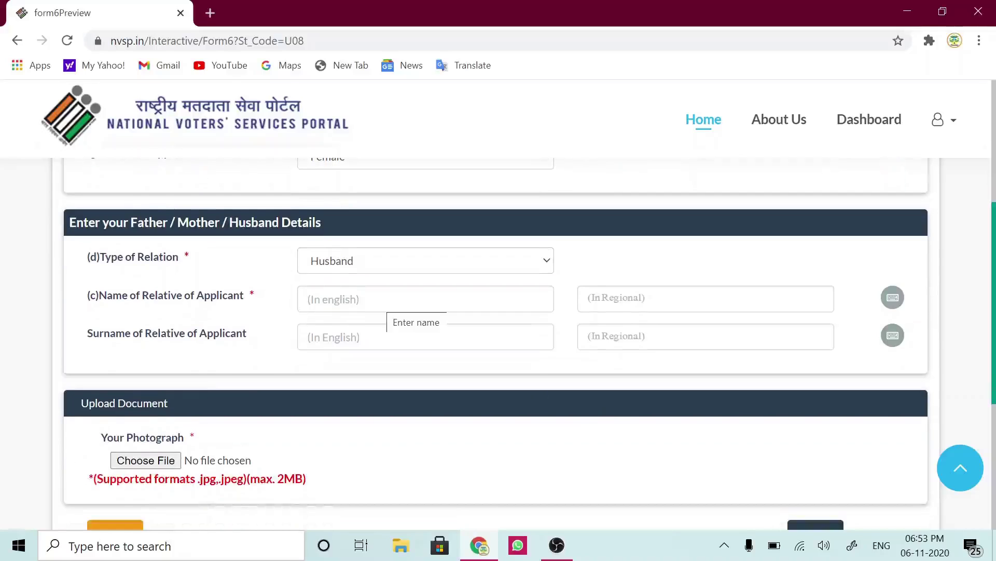
# - Enter the husband's name and surname in the relative details fields
pyautogui.click(387, 299)
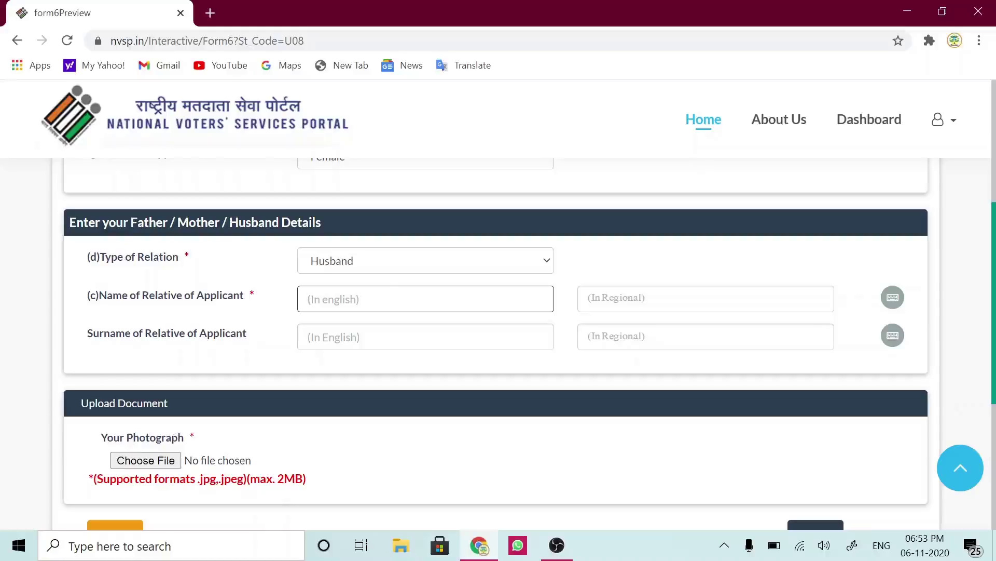
pyautogui.write('V')
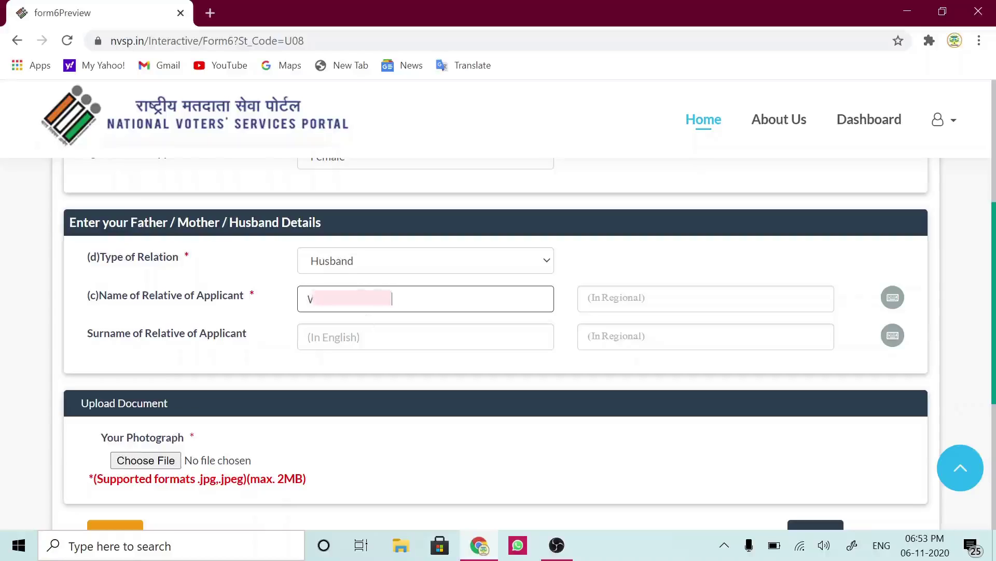
pyautogui.click(426, 337)
pyautogui.write('WANI')
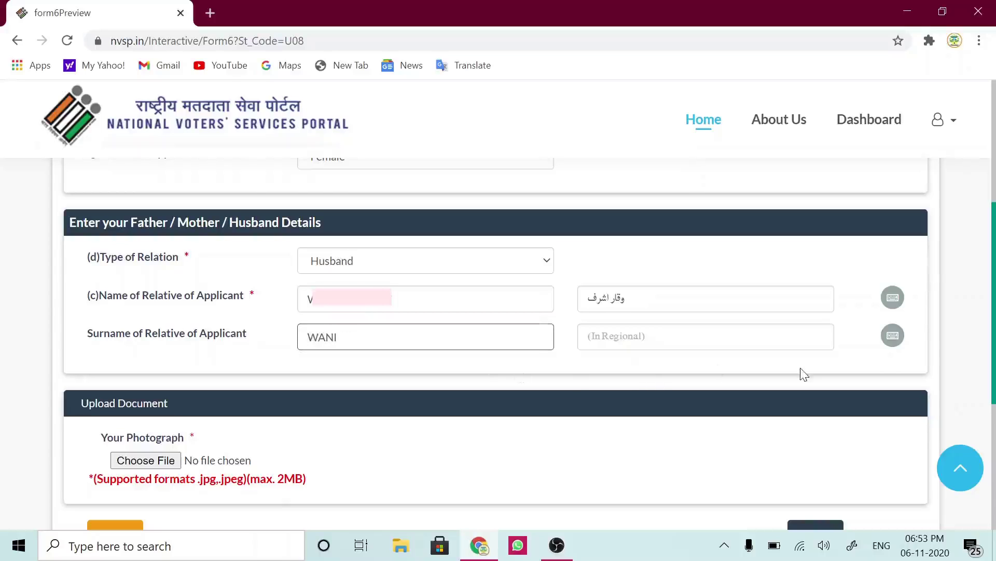
pyautogui.moveTo(993, 389); pyautogui.dragTo(993, 434)
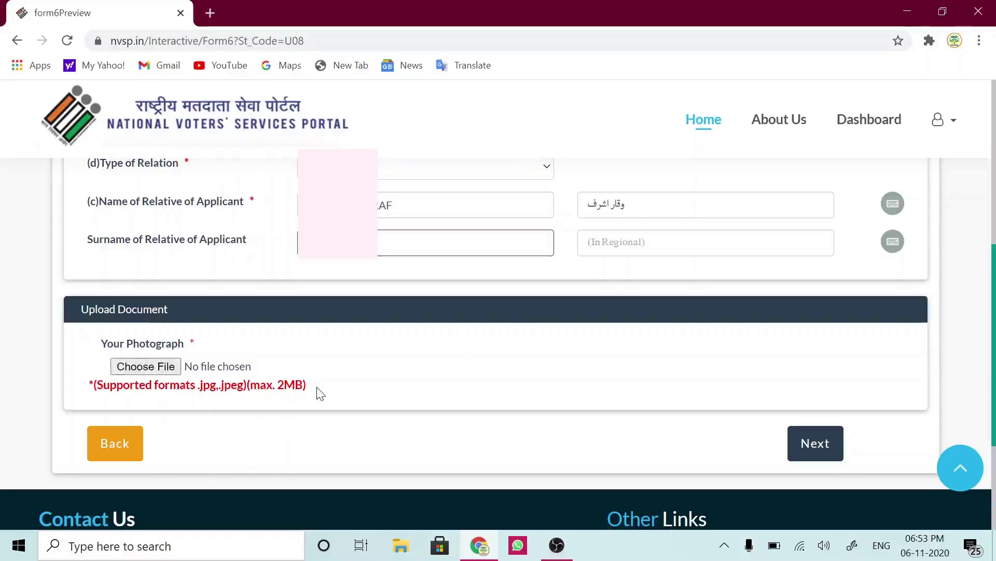
# - Upload the applicant's passport photo JPG from the Desktop and continue to the next section
pyautogui.click(156, 368)
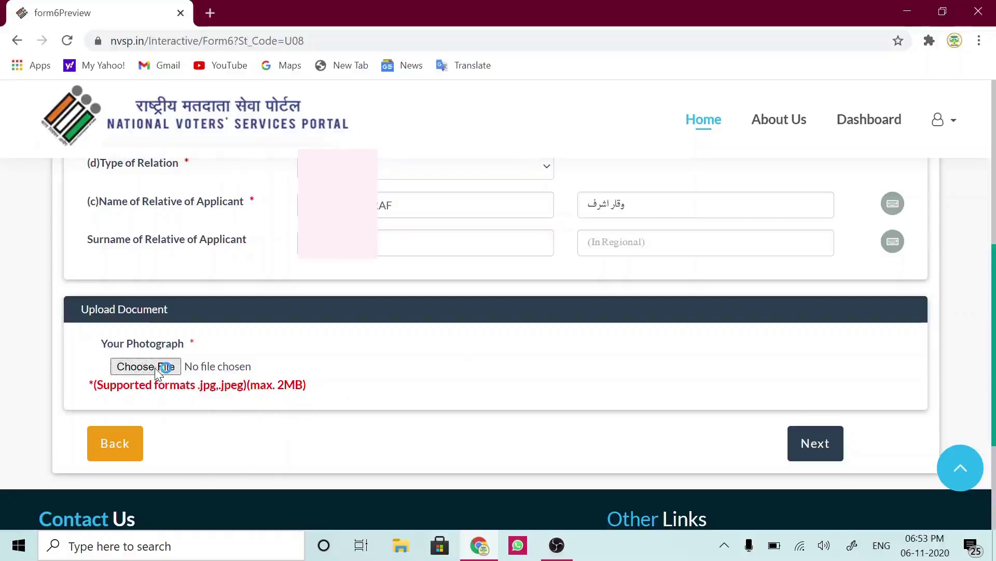
pyautogui.click(156, 369)
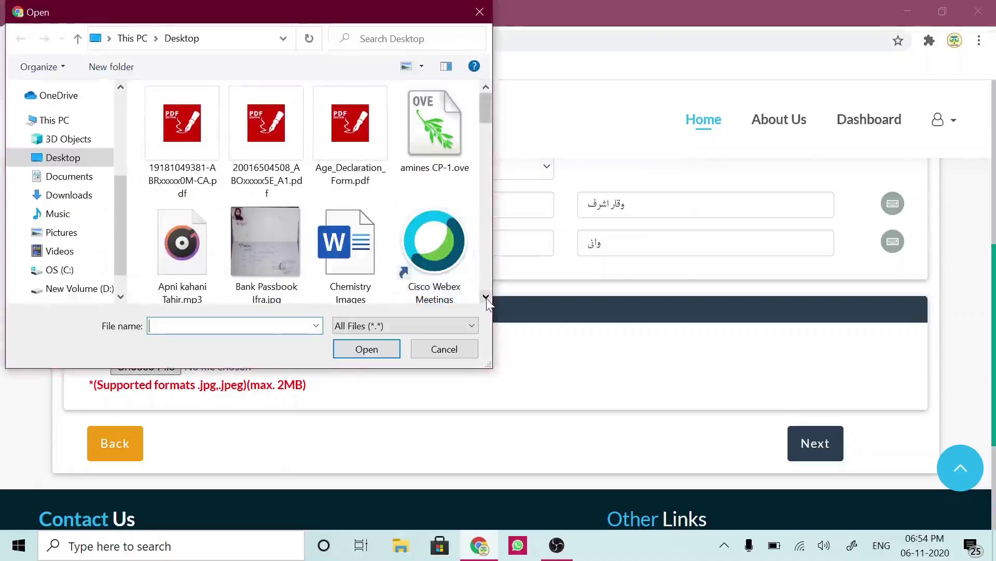
pyautogui.click(486, 297)
pyautogui.scroll(-4, 486, 298)
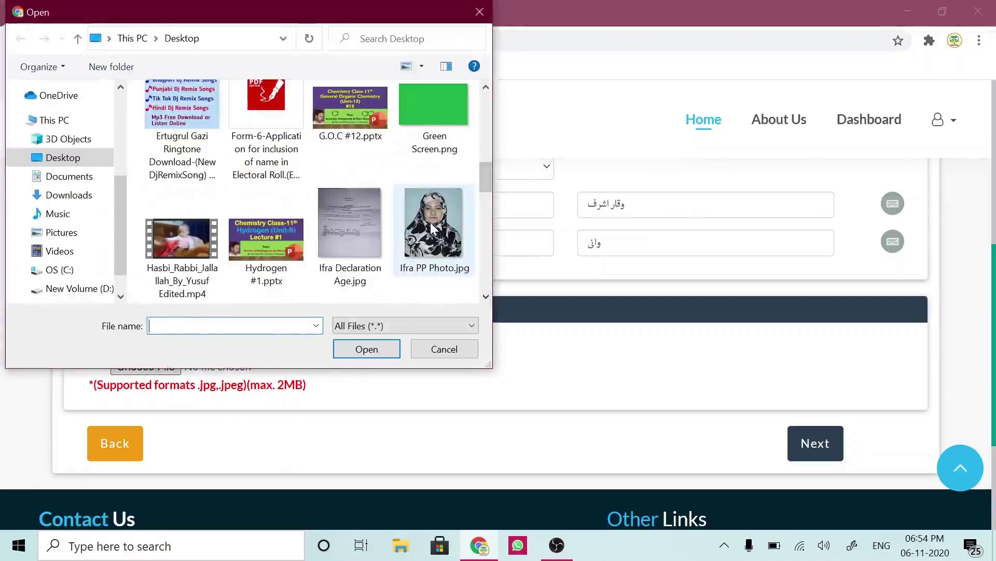
pyautogui.click(436, 234)
pyautogui.click(367, 348)
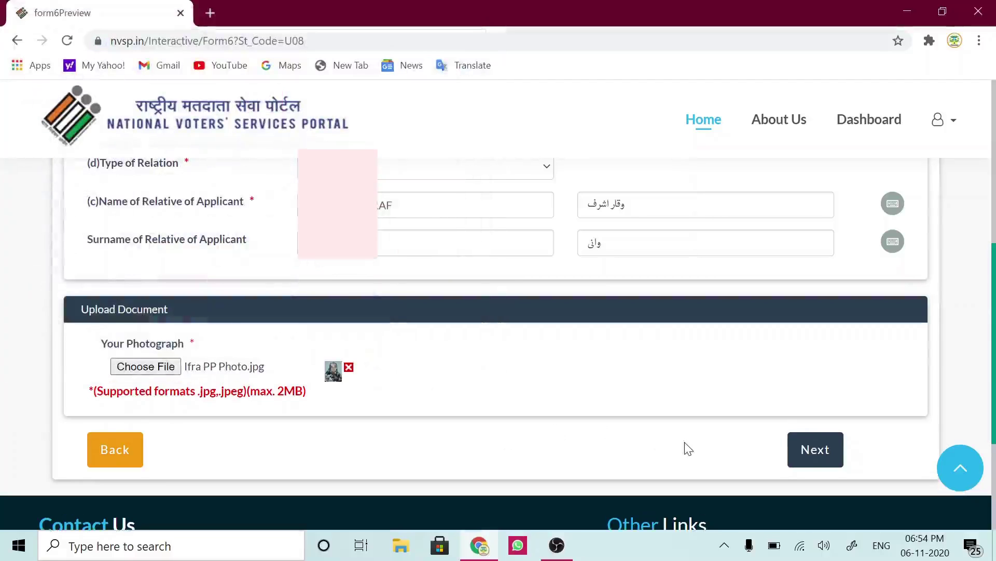
pyautogui.click(828, 457)
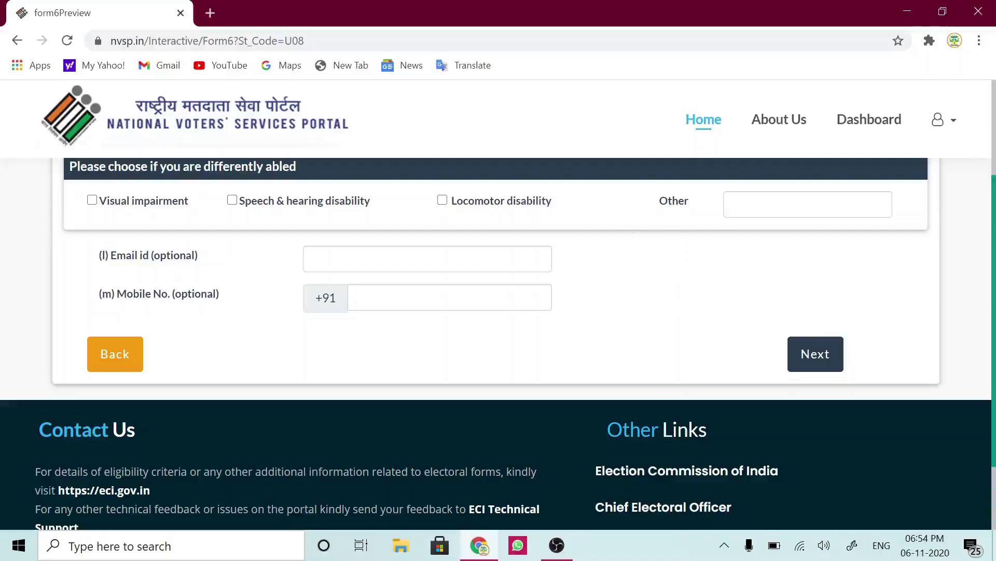
# - Enter the applicant's email address and mobile number, then proceed to the declaration step
pyautogui.click(415, 258)
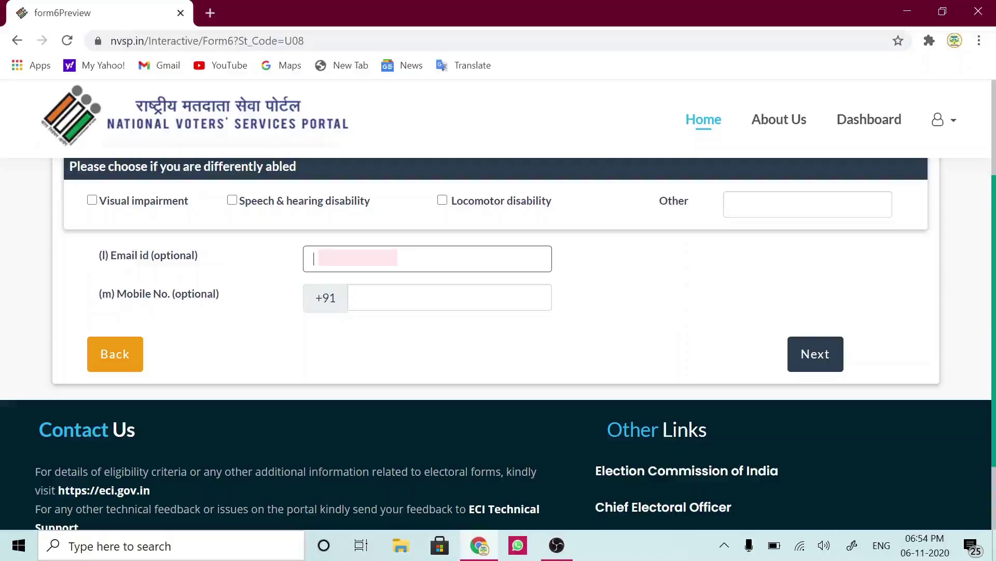
pyautogui.write('ll')
pyautogui.write('it')
pyautogui.write('l.com')
pyautogui.click(395, 297)
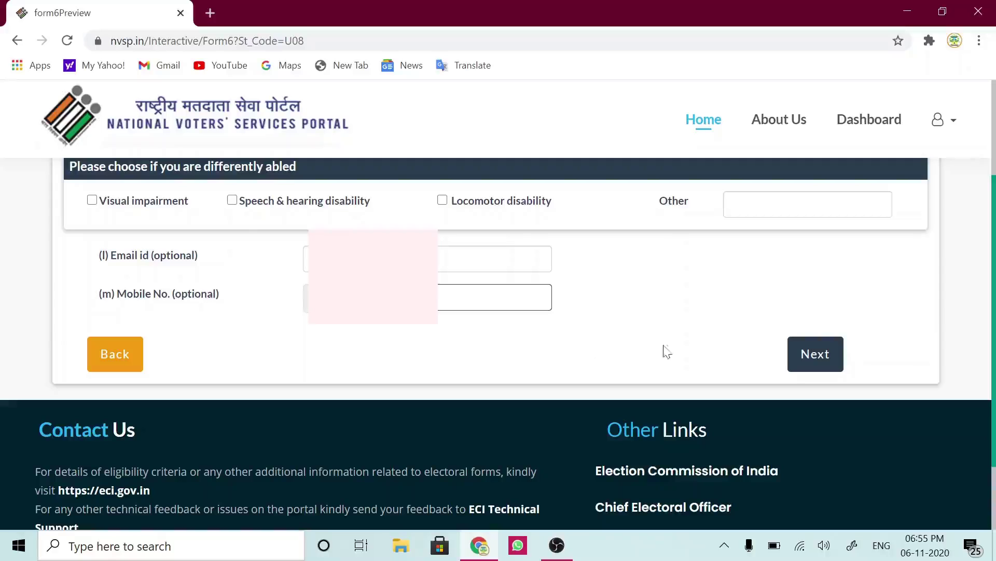
pyautogui.click(815, 355)
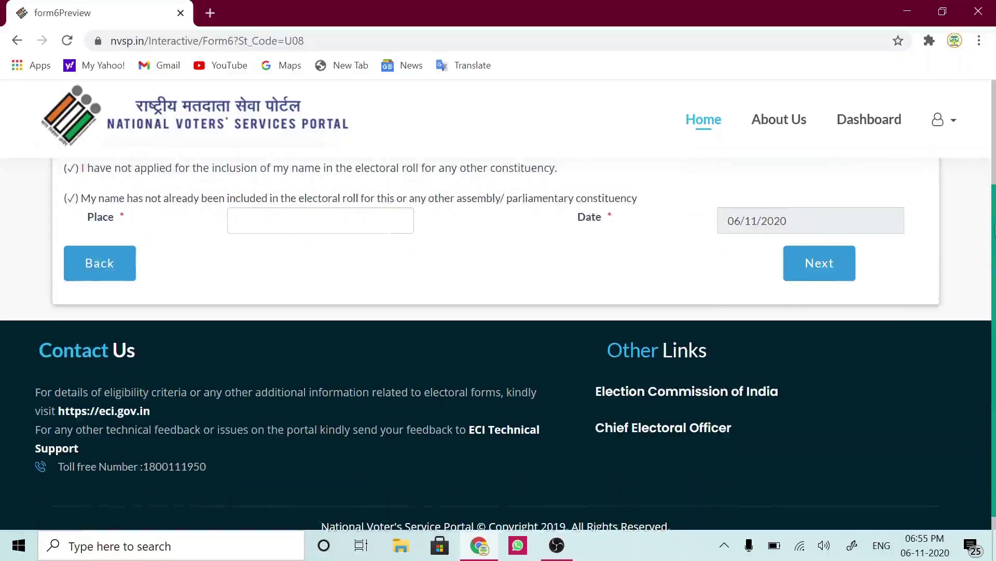
# - Enter Ghat Doda as the declaration place and proceed to the application preview
pyautogui.scroll(2, 498, 342)
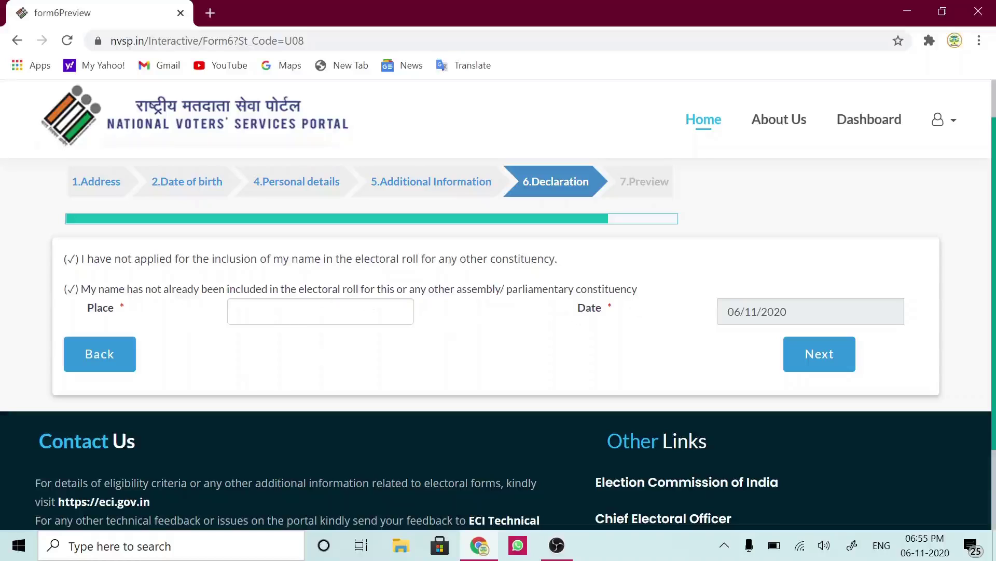
pyautogui.click(259, 312)
pyautogui.write('Ghat Doda')
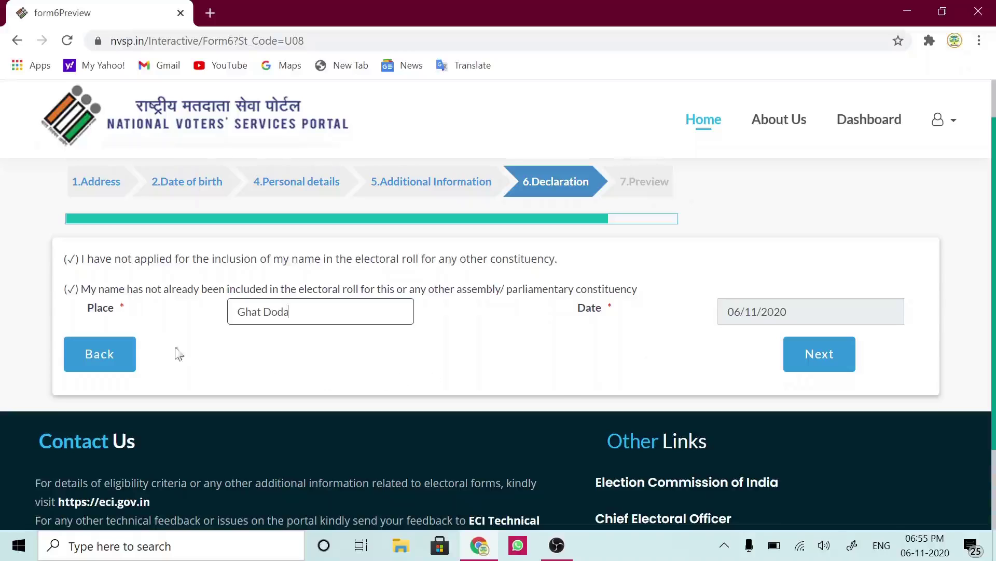
pyautogui.click(836, 358)
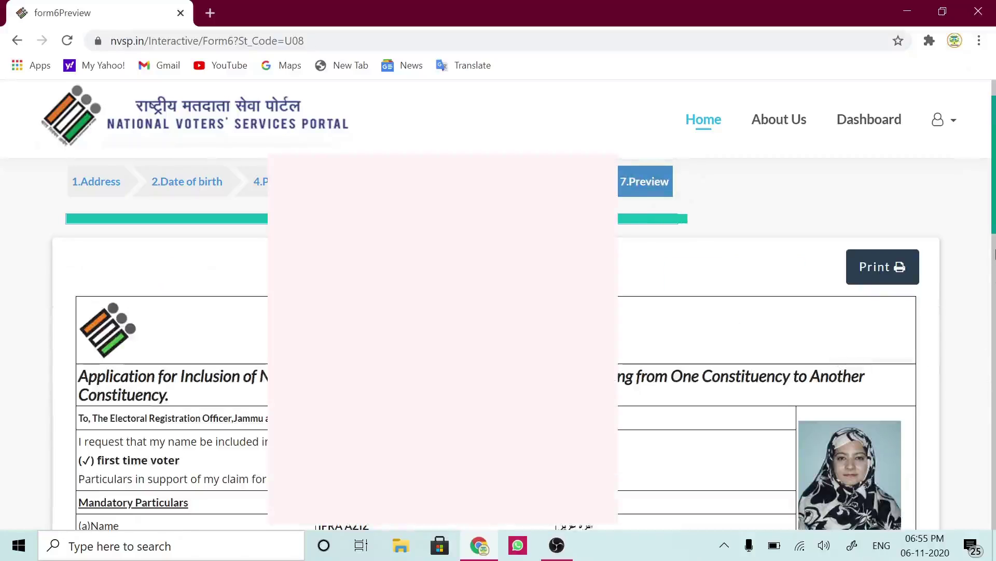
pyautogui.scroll(-1, 994, 228)
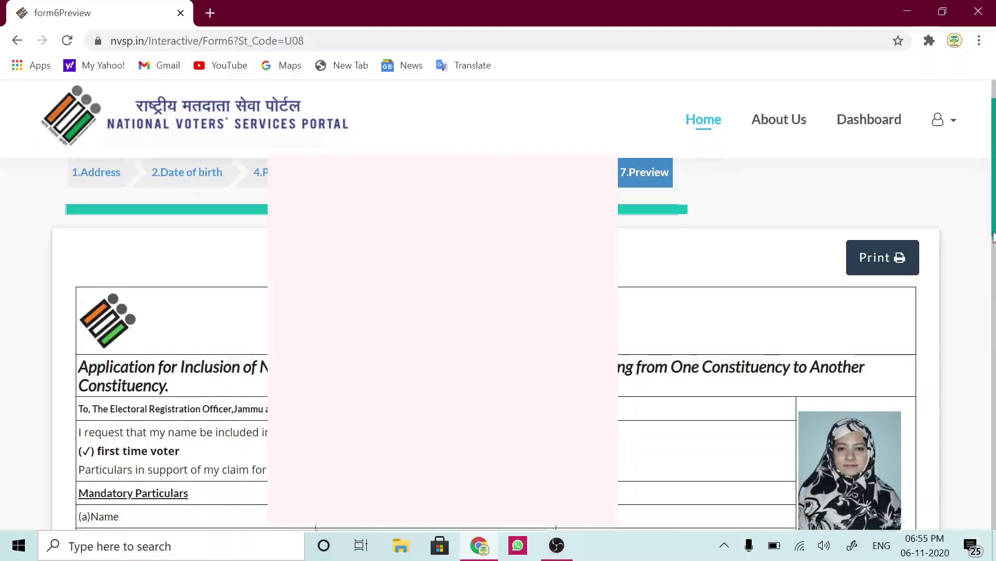
pyautogui.moveTo(994, 251); pyautogui.dragTo(994, 257)
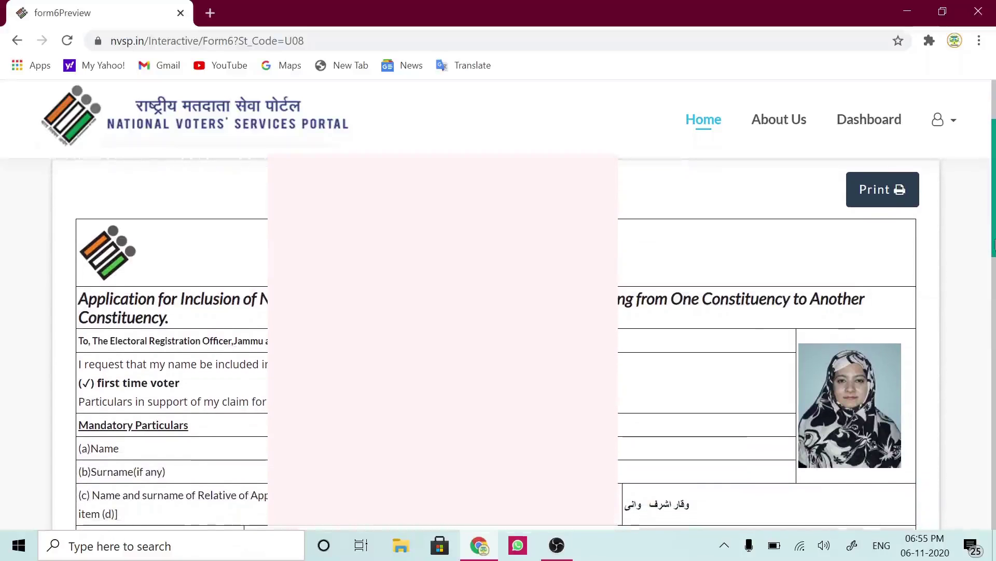
pyautogui.moveTo(994, 245); pyautogui.dragTo(993, 283)
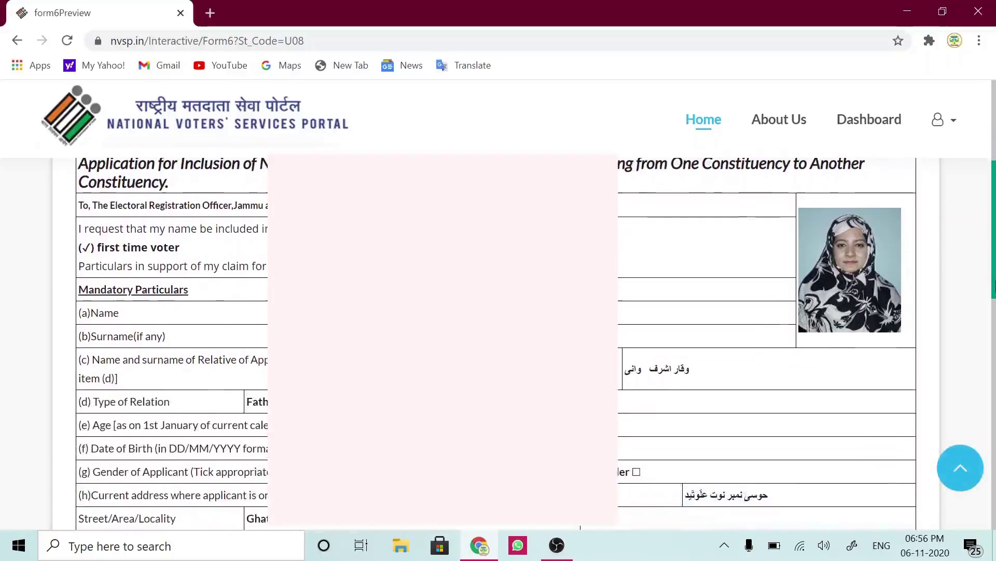
pyautogui.moveTo(994, 273); pyautogui.dragTo(994, 443)
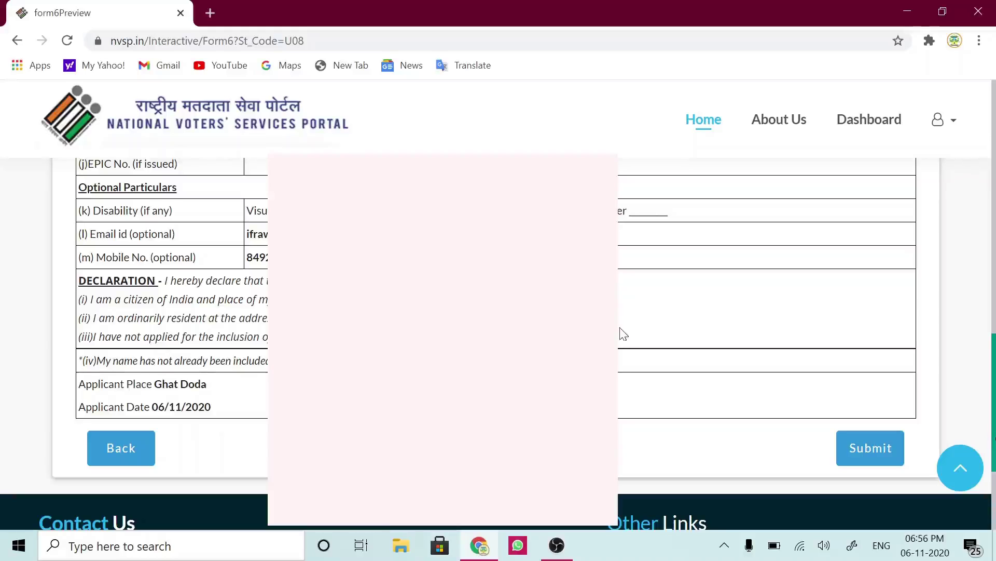
# - Submit the previewed application and wait for the acknowledgement showing the form reference id
pyautogui.click(875, 455)
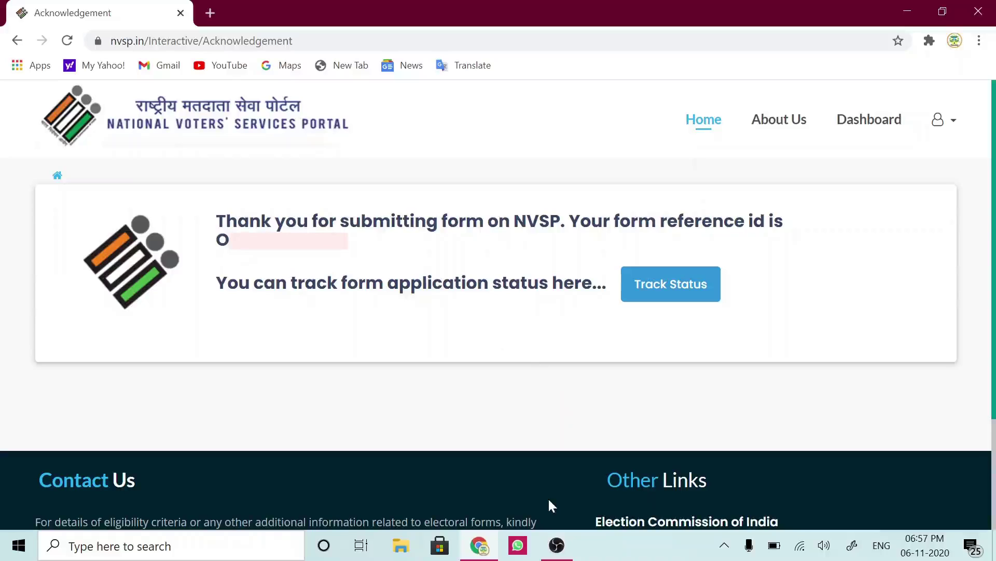
pyautogui.moveTo(558, 550)
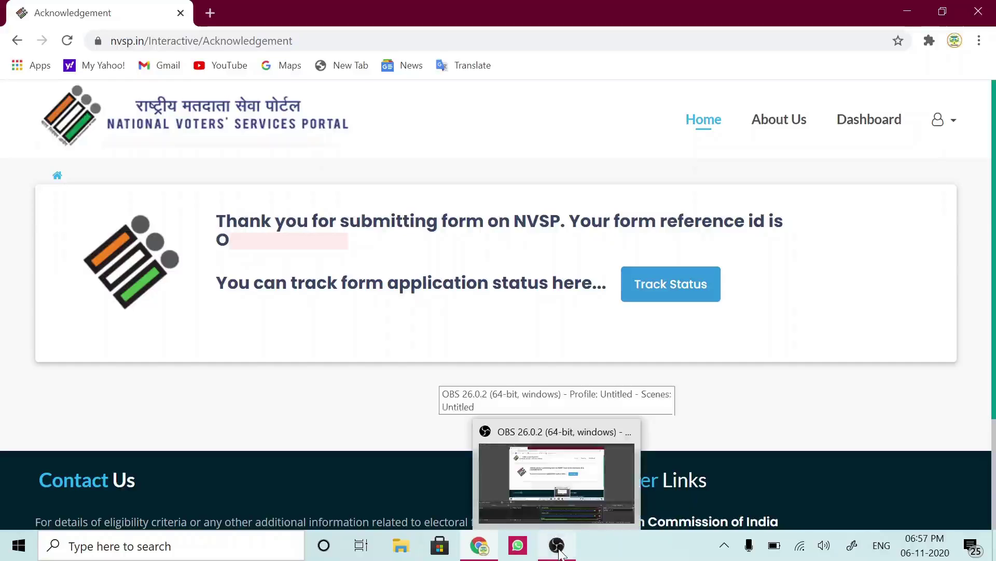